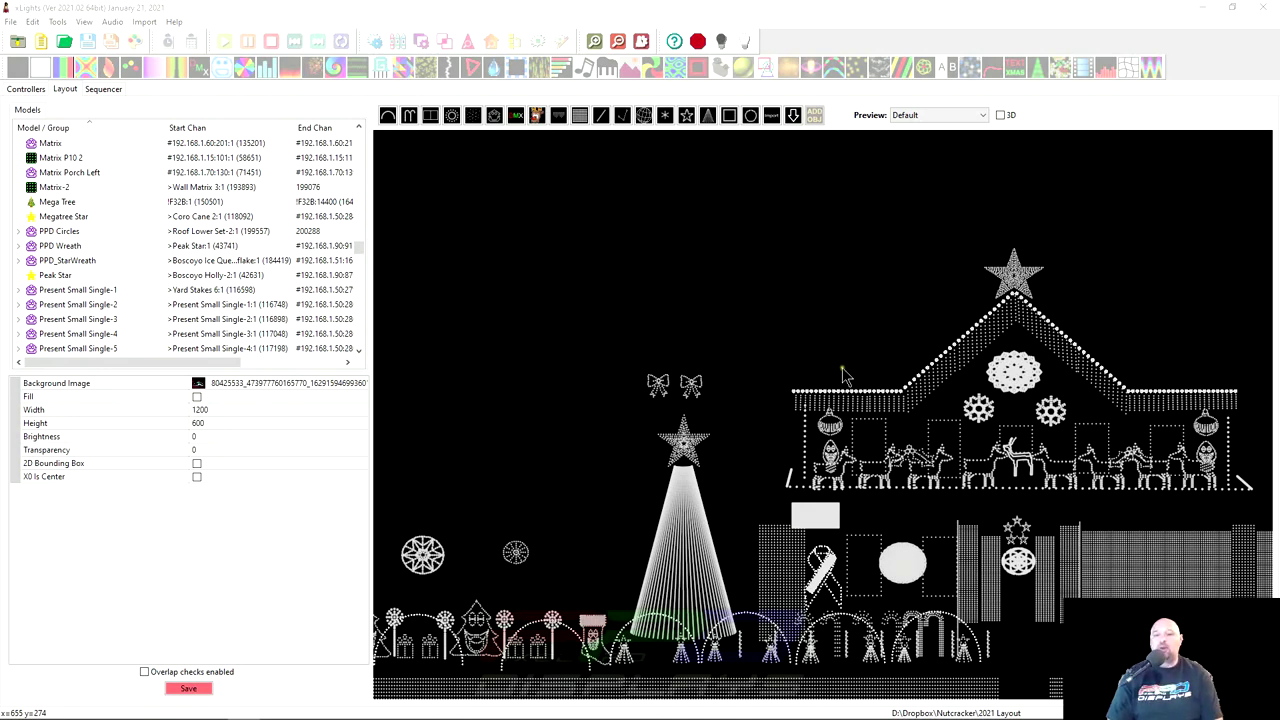
Review the settings of the house Matrix, Matrix P10 2, Matrix-2 and Wall Matrix 3.
drag(965, 543, 905, 491)
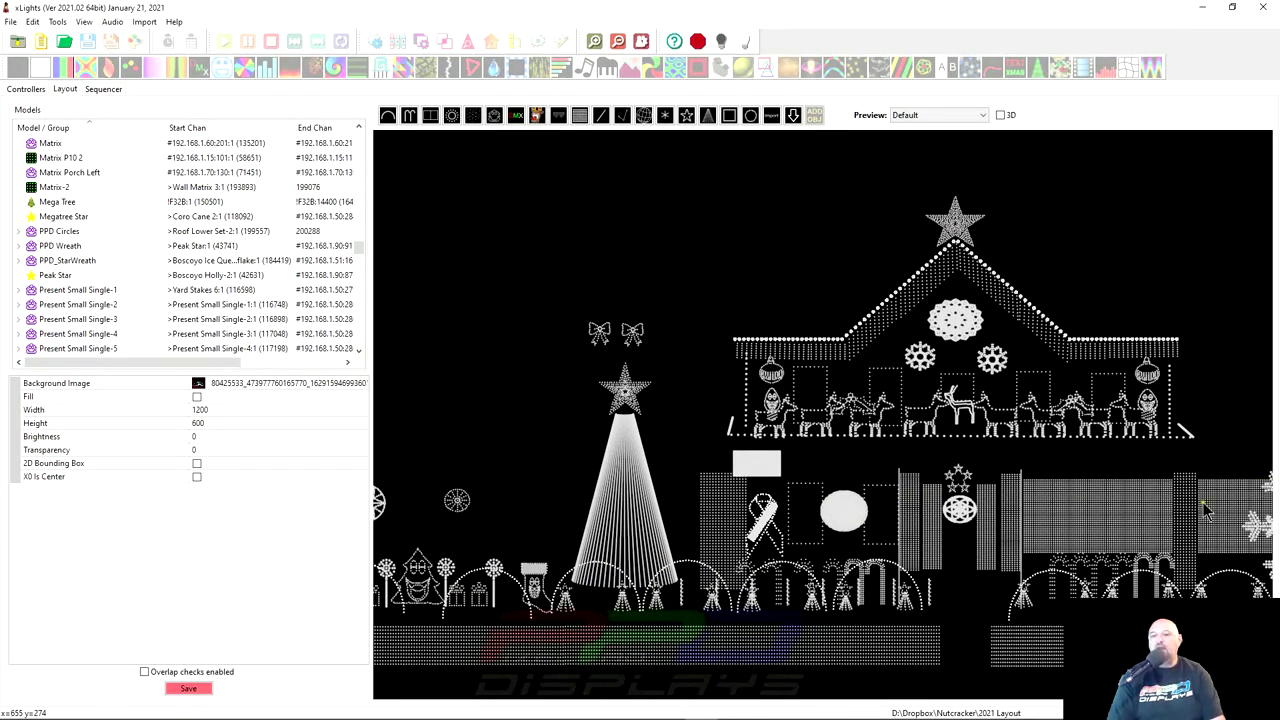
click(1117, 515)
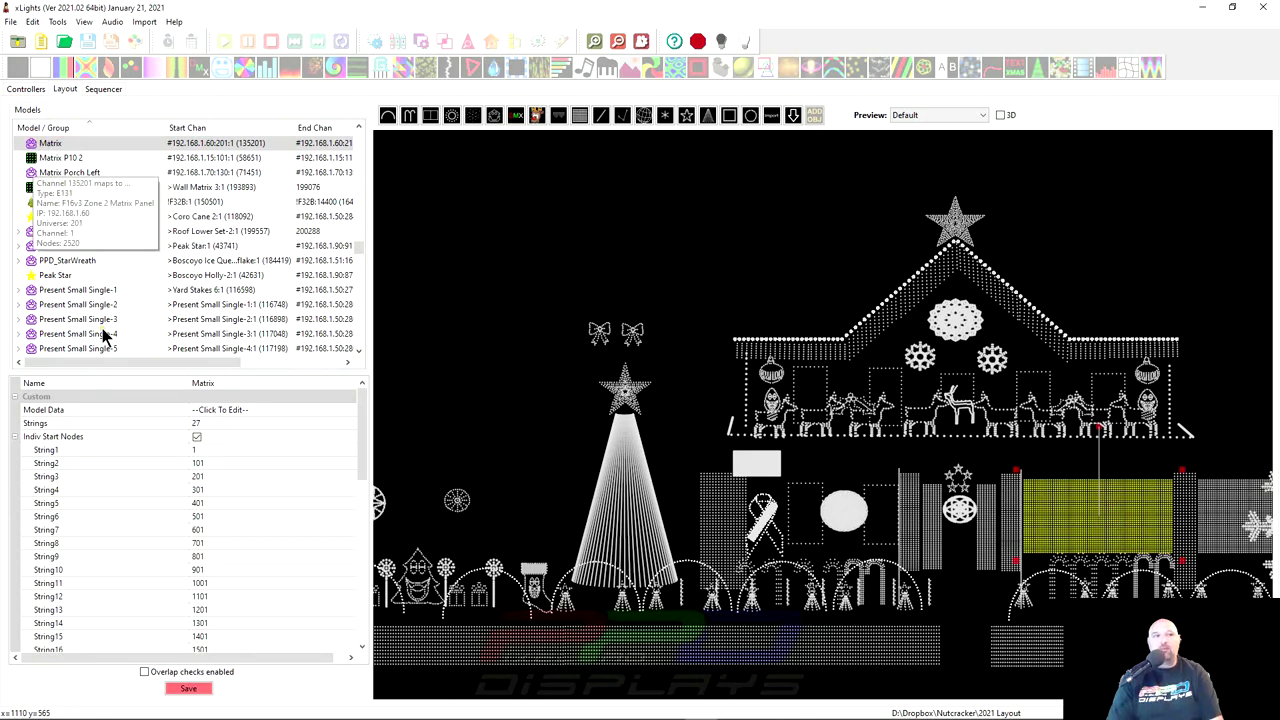
click(52, 160)
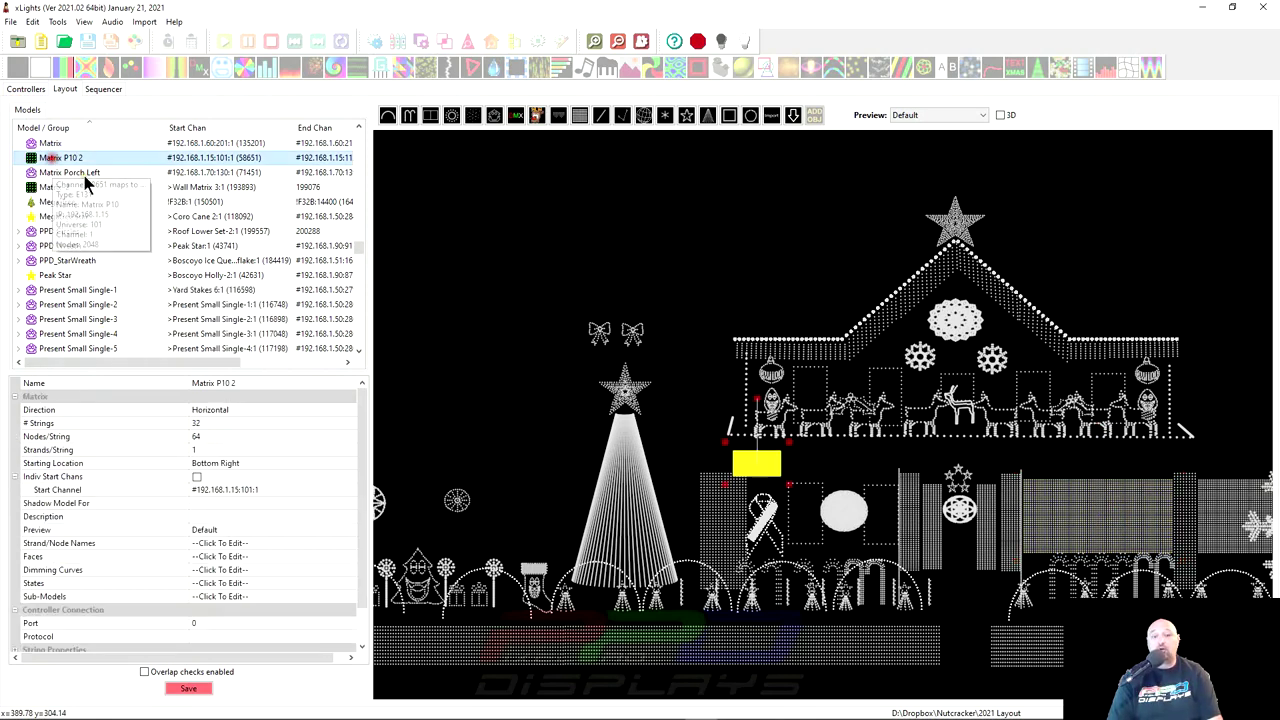
click(70, 188)
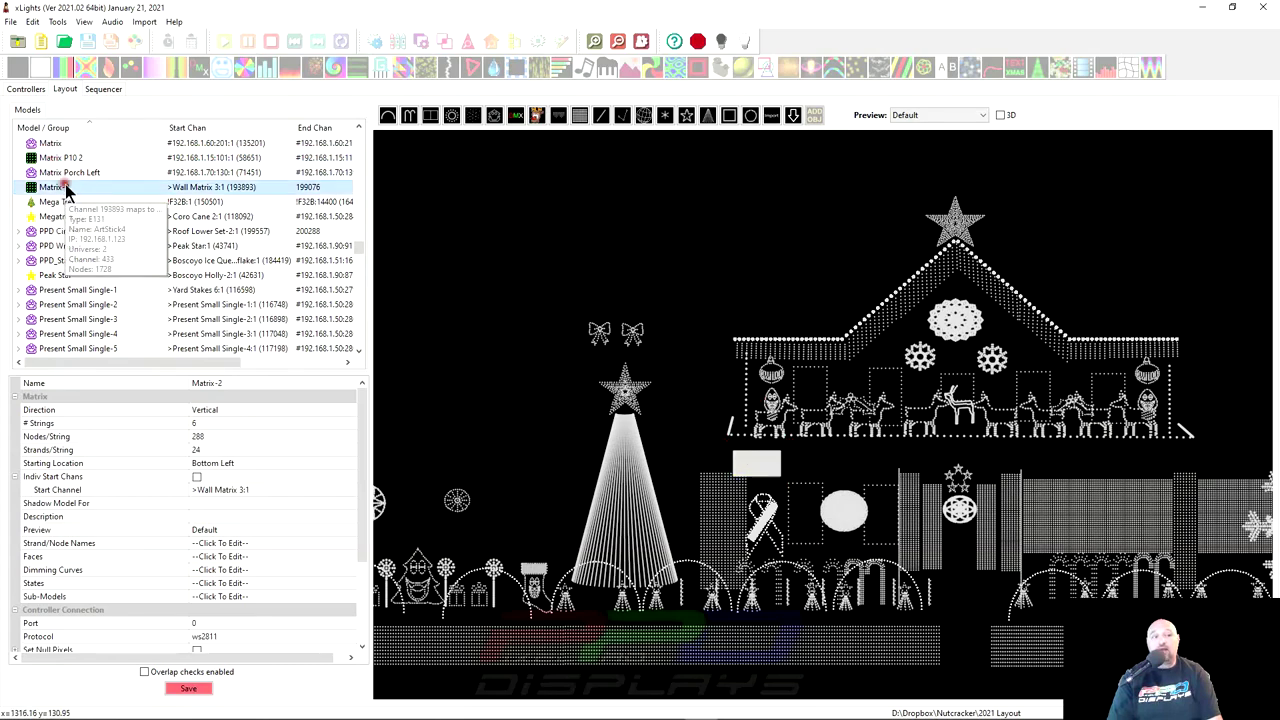
scroll(768, 532, down, 3)
click(1072, 594)
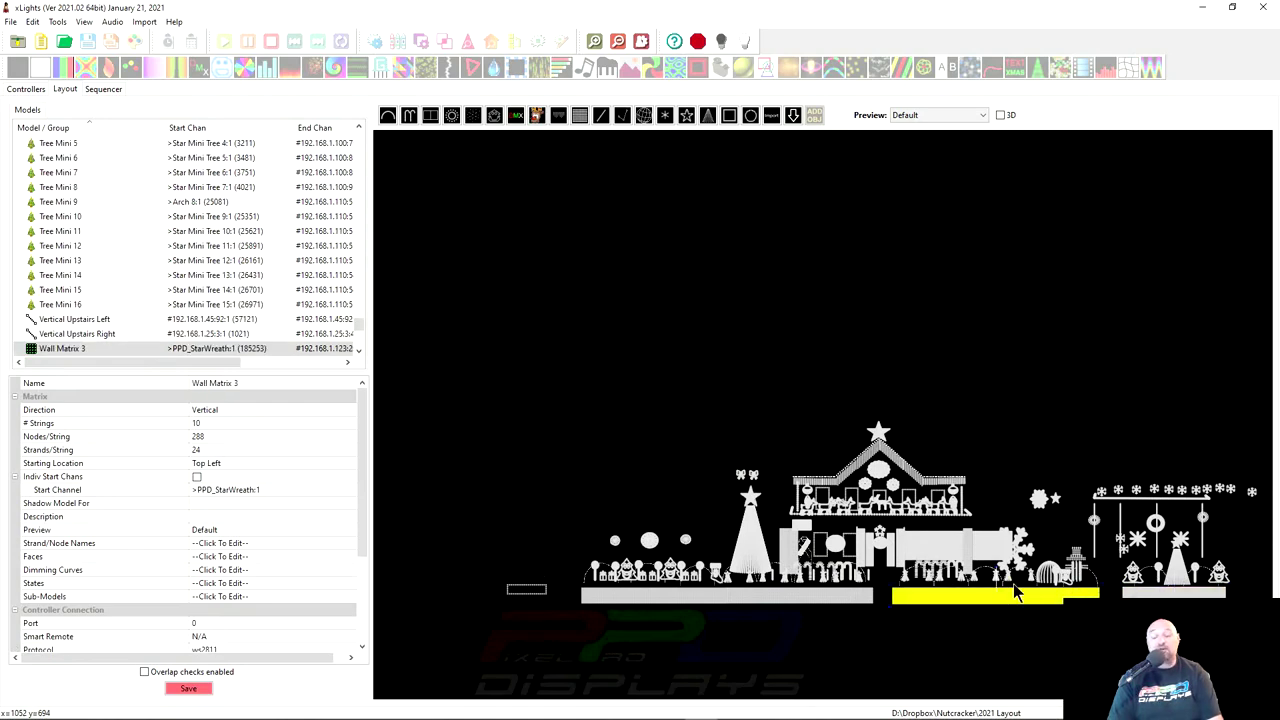
Inspect Column 1 Matrix, Column 1 Matrix B and Wall Matrix Left, ending on Wall Matrix Right.
scroll(1015, 592, up, 4)
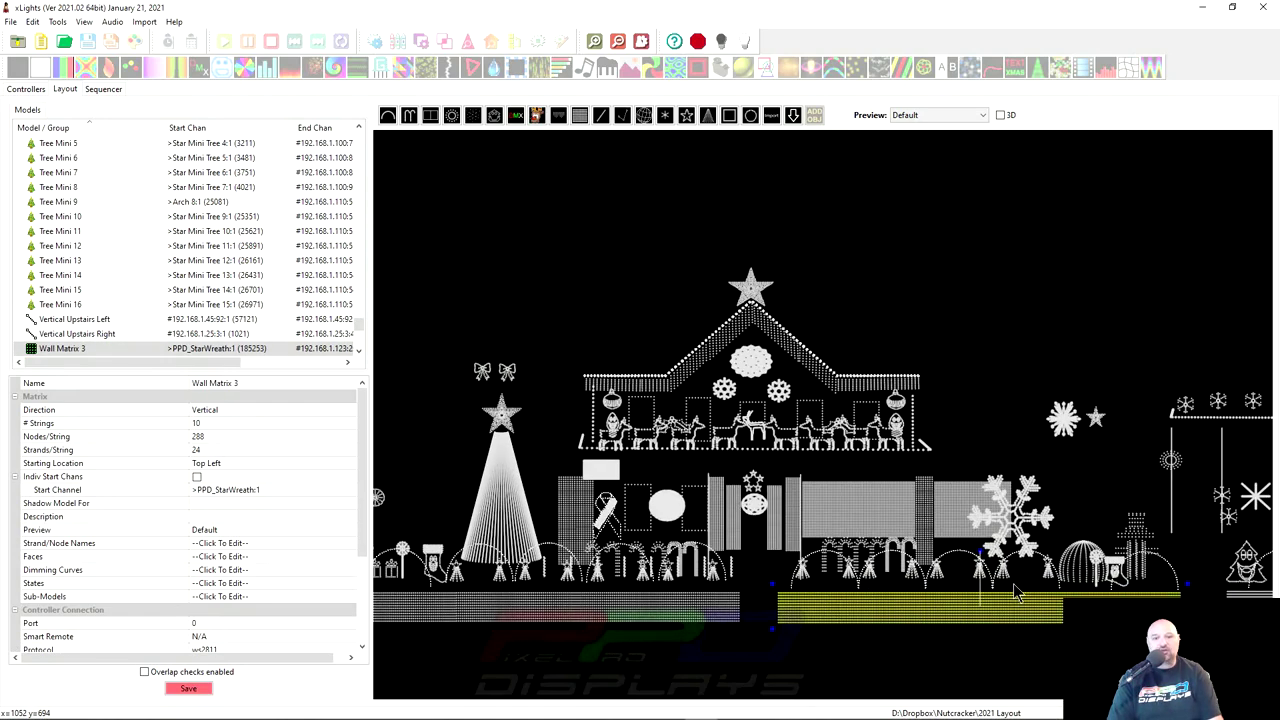
click(872, 530)
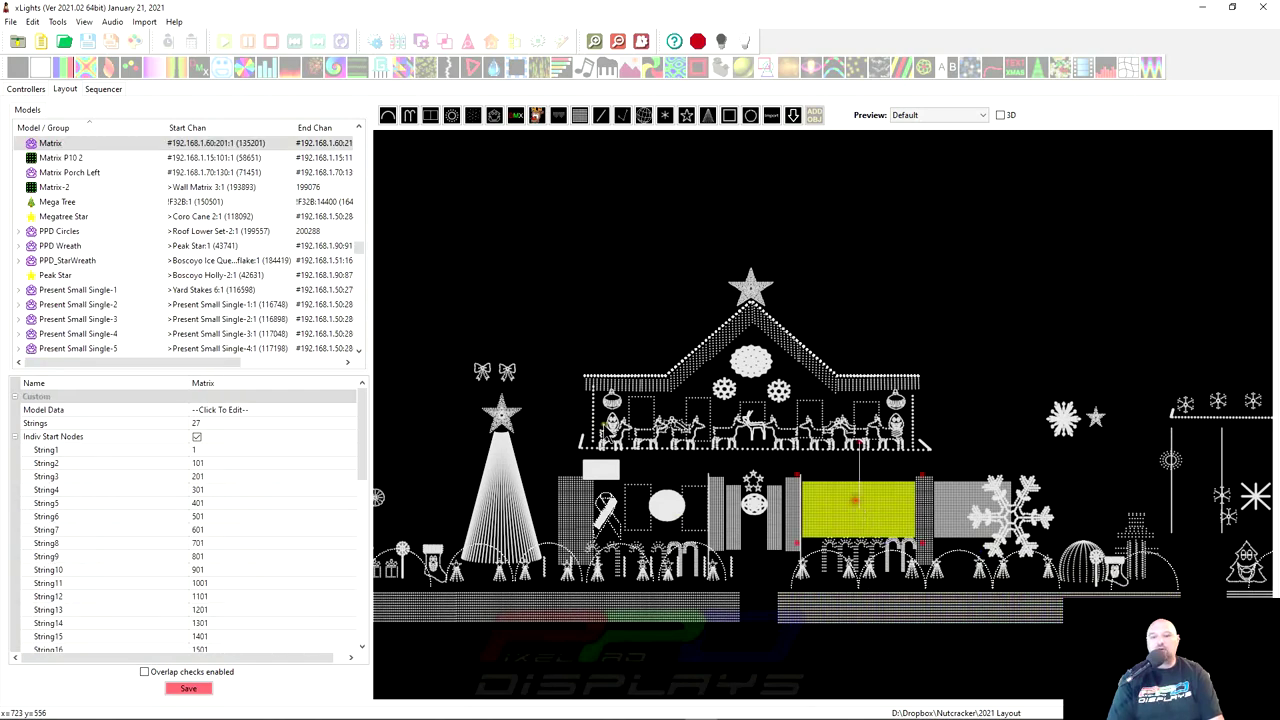
scroll(47, 290, down, 2)
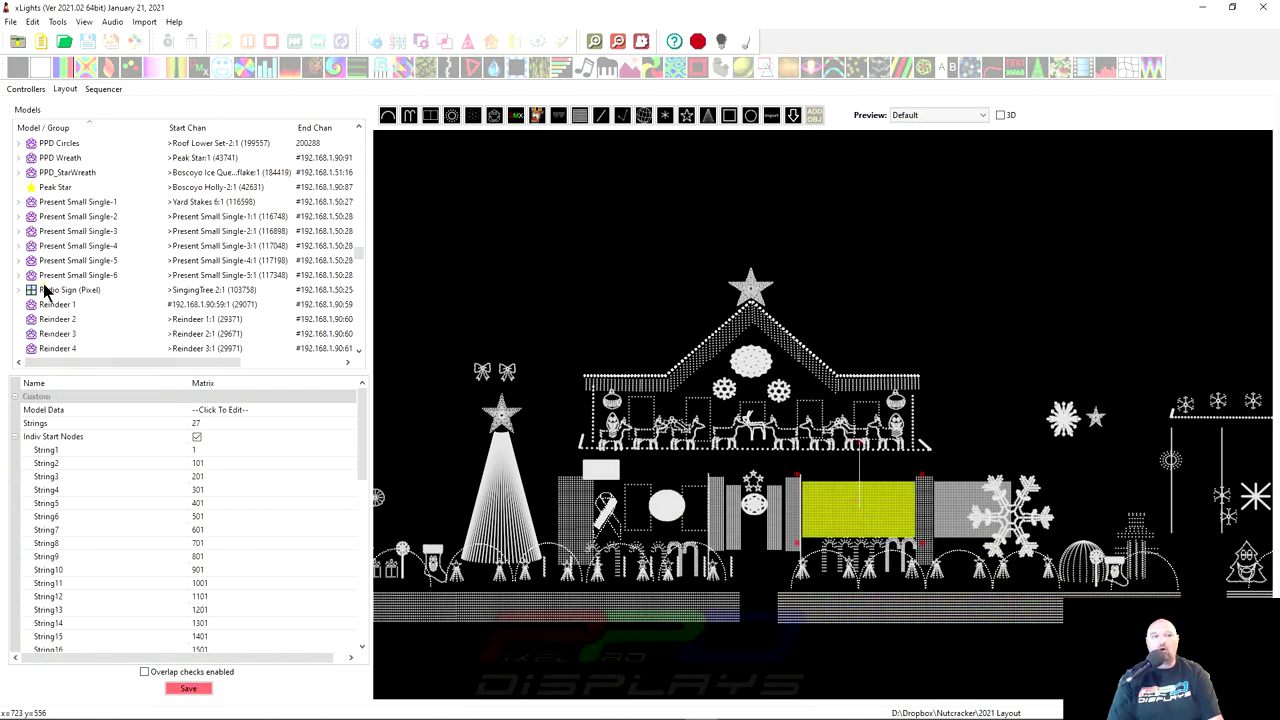
click(580, 505)
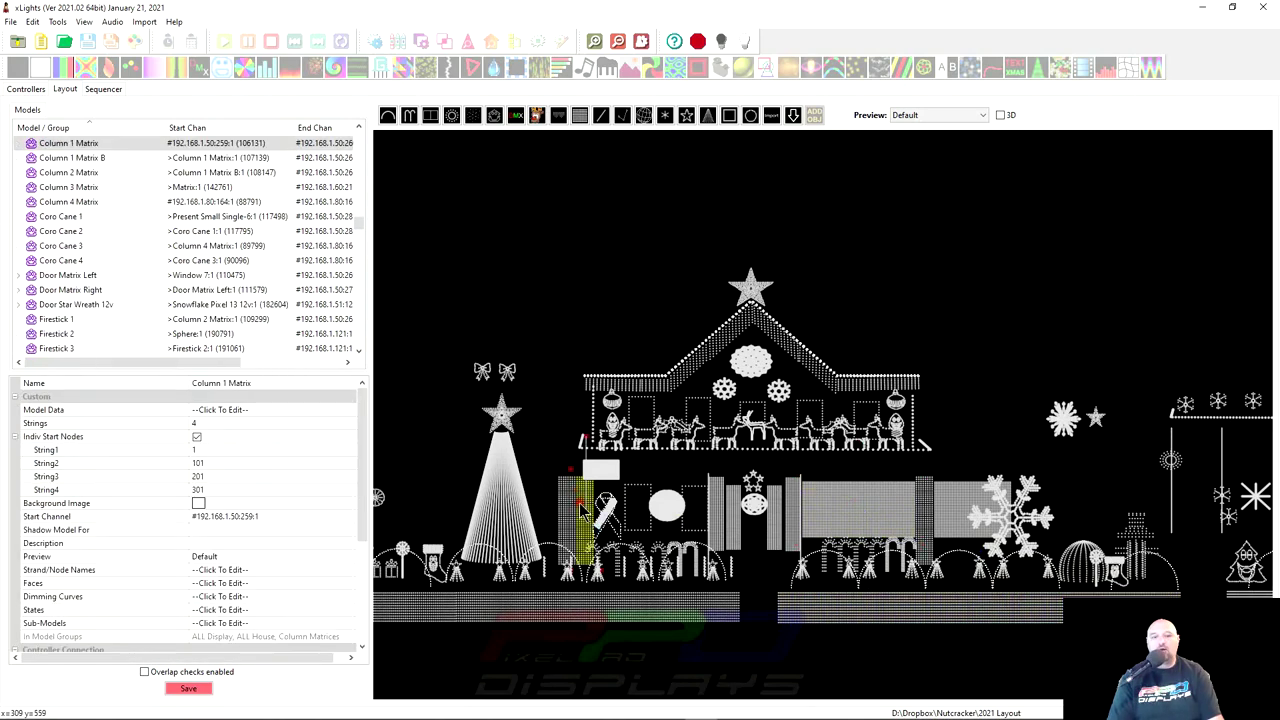
click(580, 506)
click(570, 608)
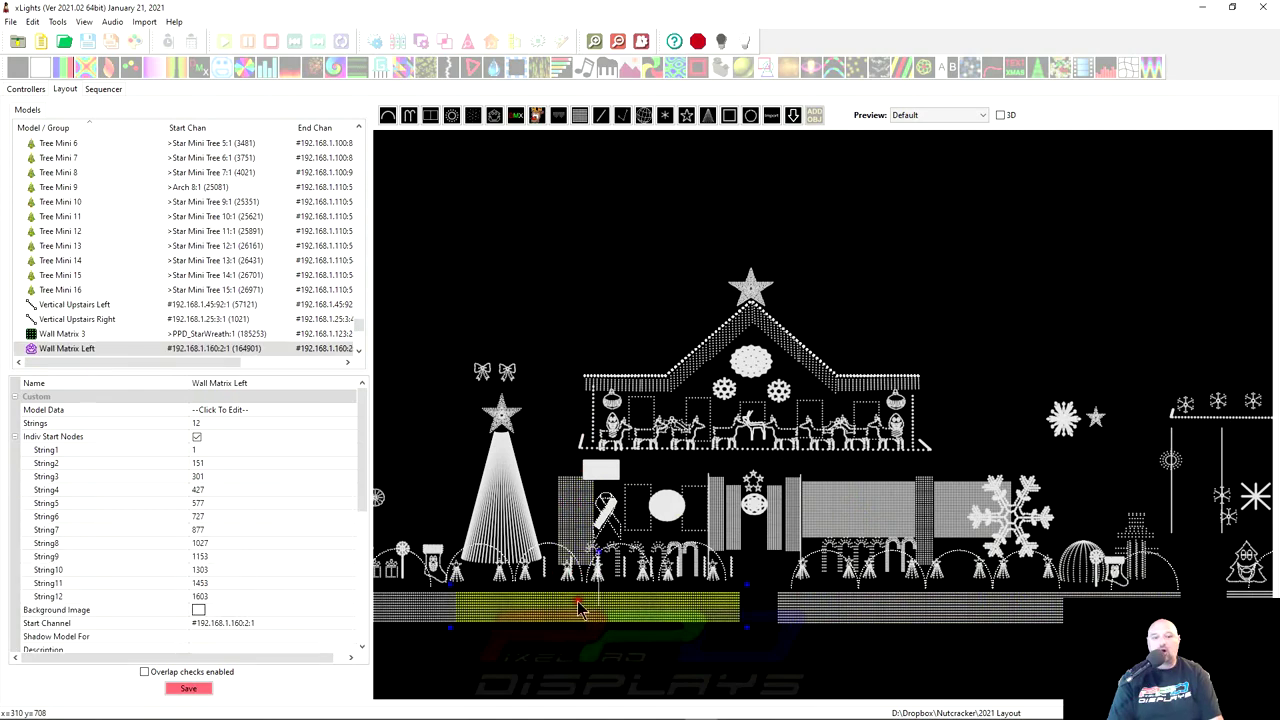
click(414, 612)
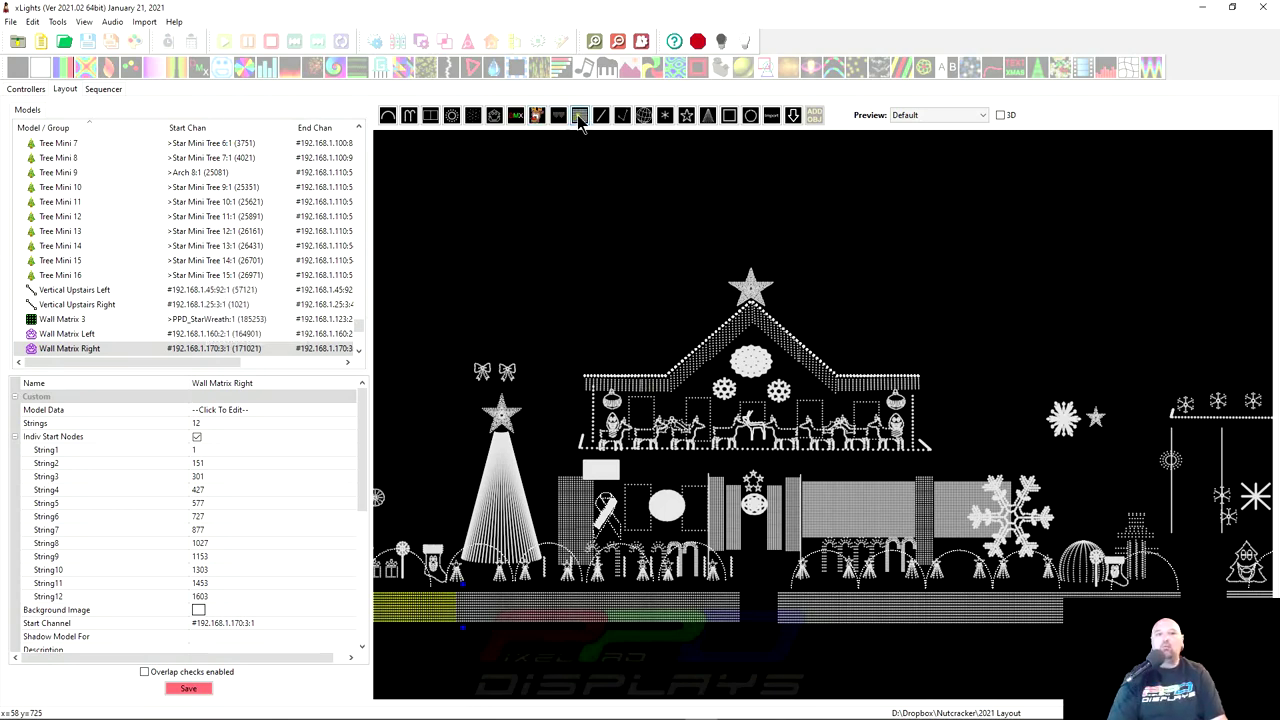
Draw a new matrix model, Matrix-3, near the top of the layout.
click(578, 290)
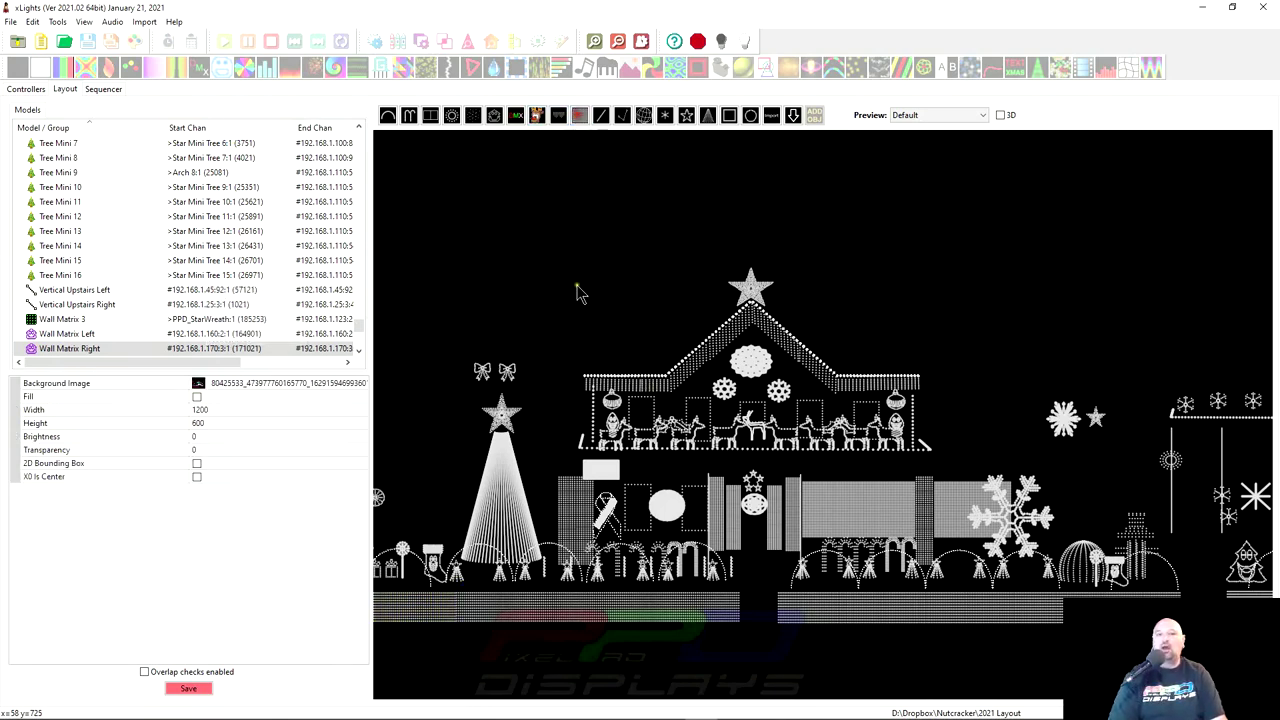
click(579, 115)
drag(562, 205, 648, 300)
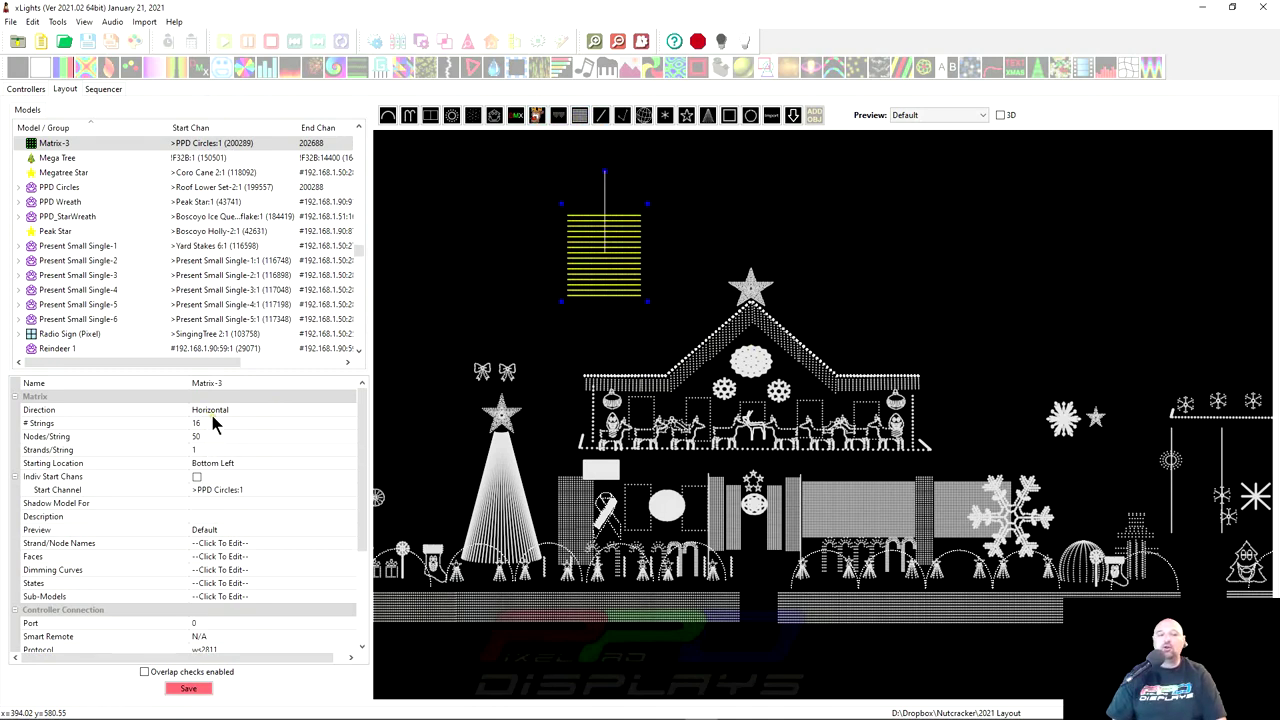
mouse_move(610, 271)
mouse_down()
mouse_move(624, 410)
mouse_move(601, 253)
mouse_up()
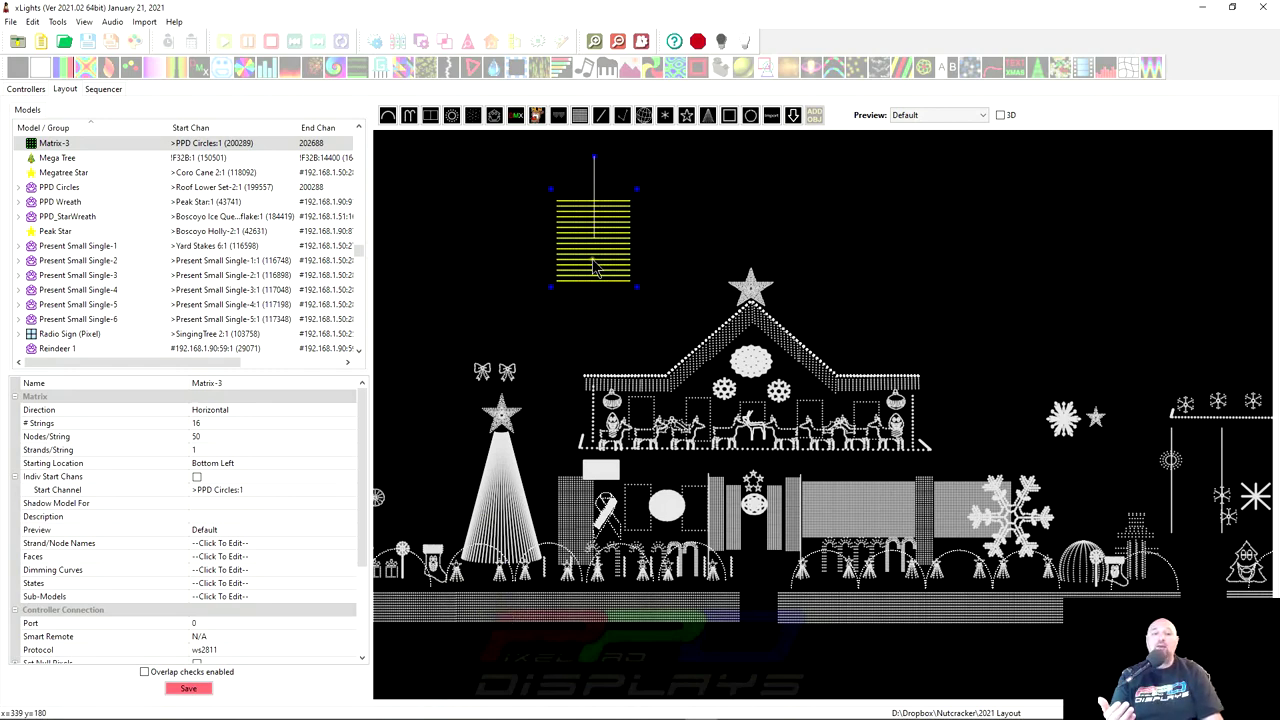
drag(592, 260, 583, 293)
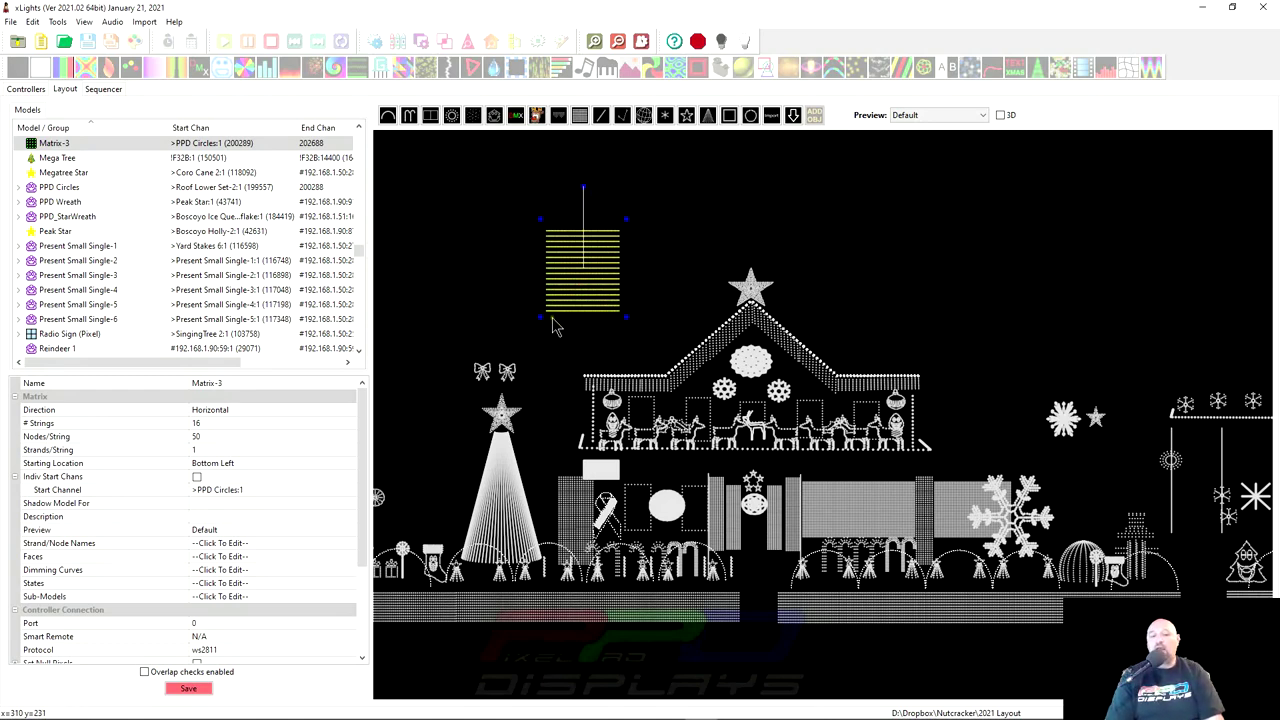
Give Matrix-3 18 vertical strings of 25 nodes and place it above the star.
click(200, 424)
key(BackSpace)
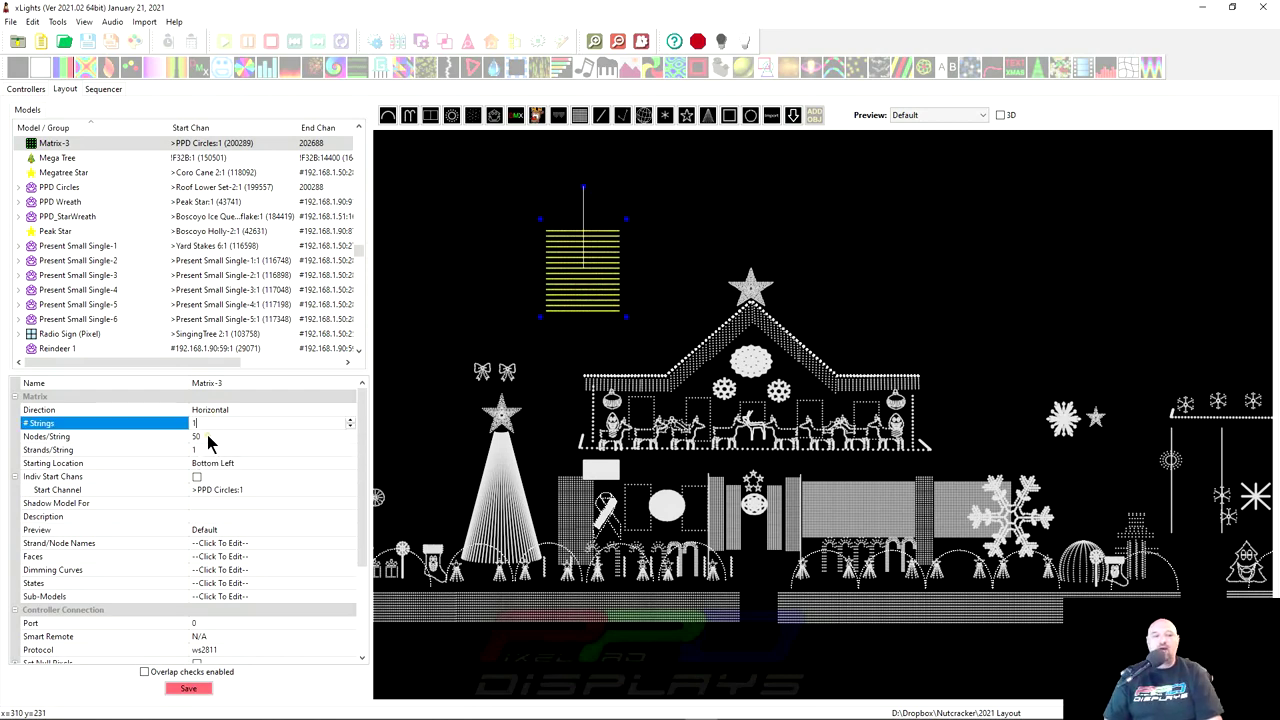
text(8)
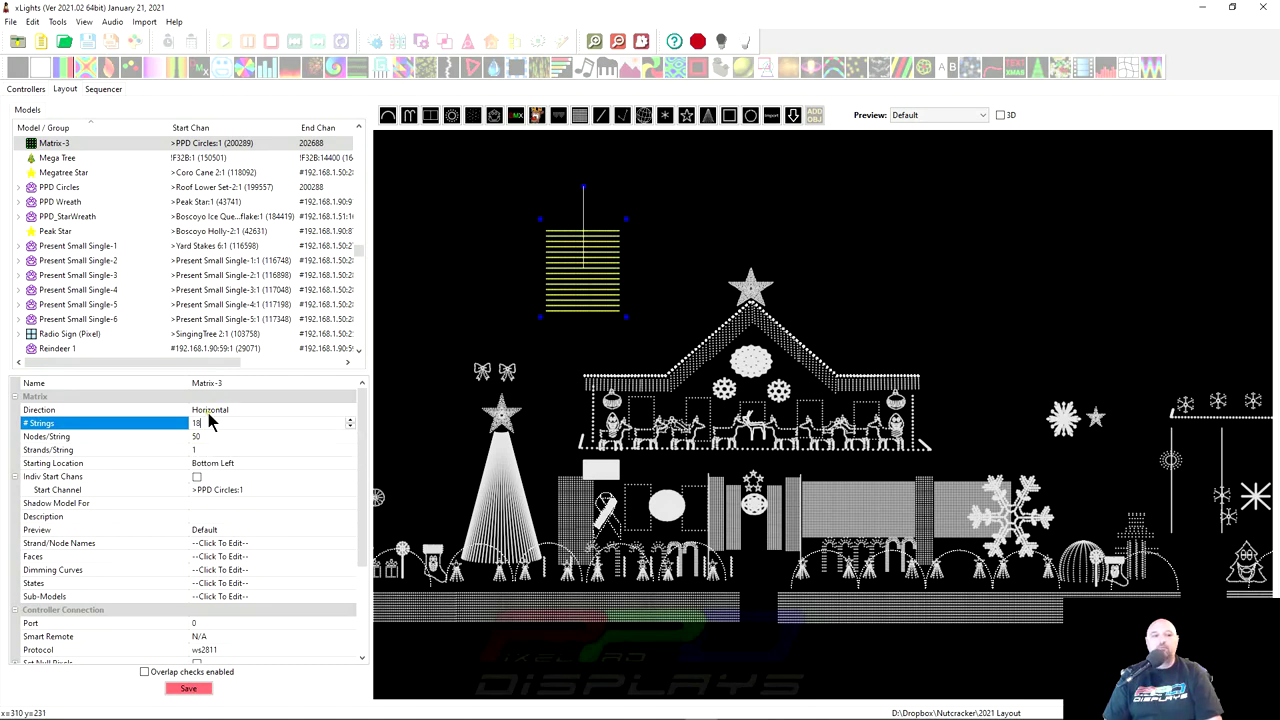
click(207, 409)
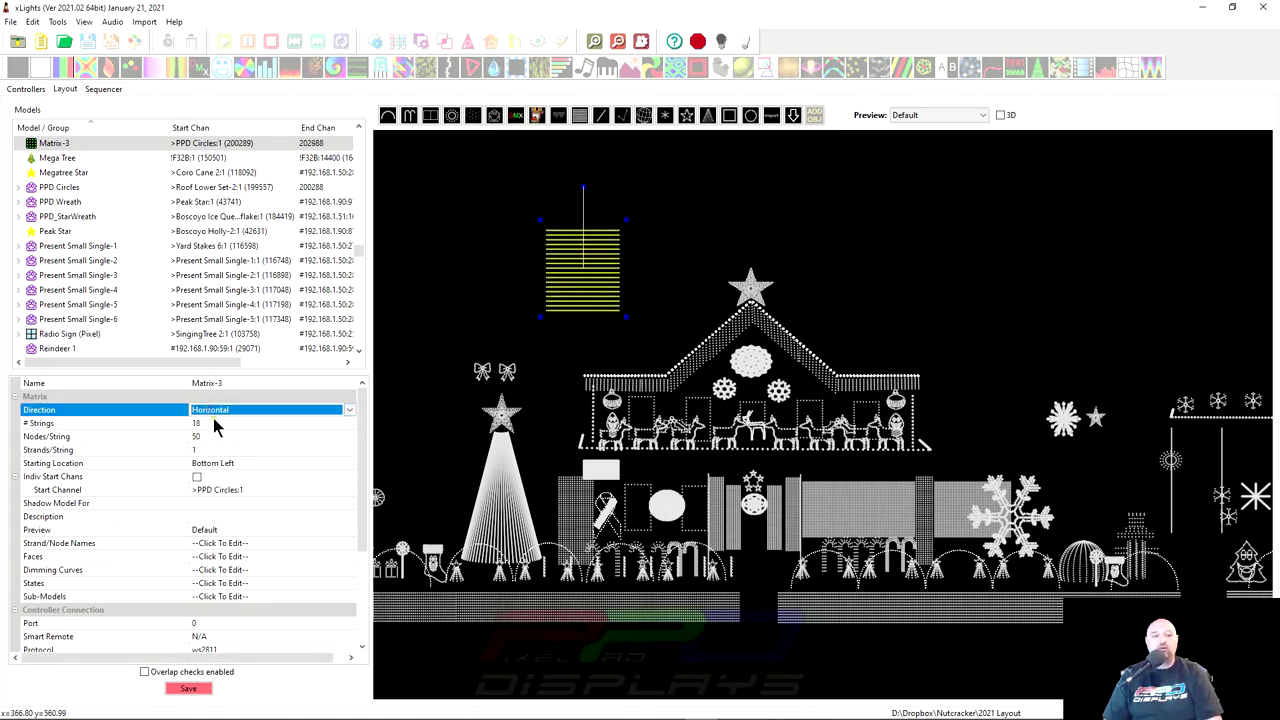
click(213, 413)
click(212, 436)
click(212, 424)
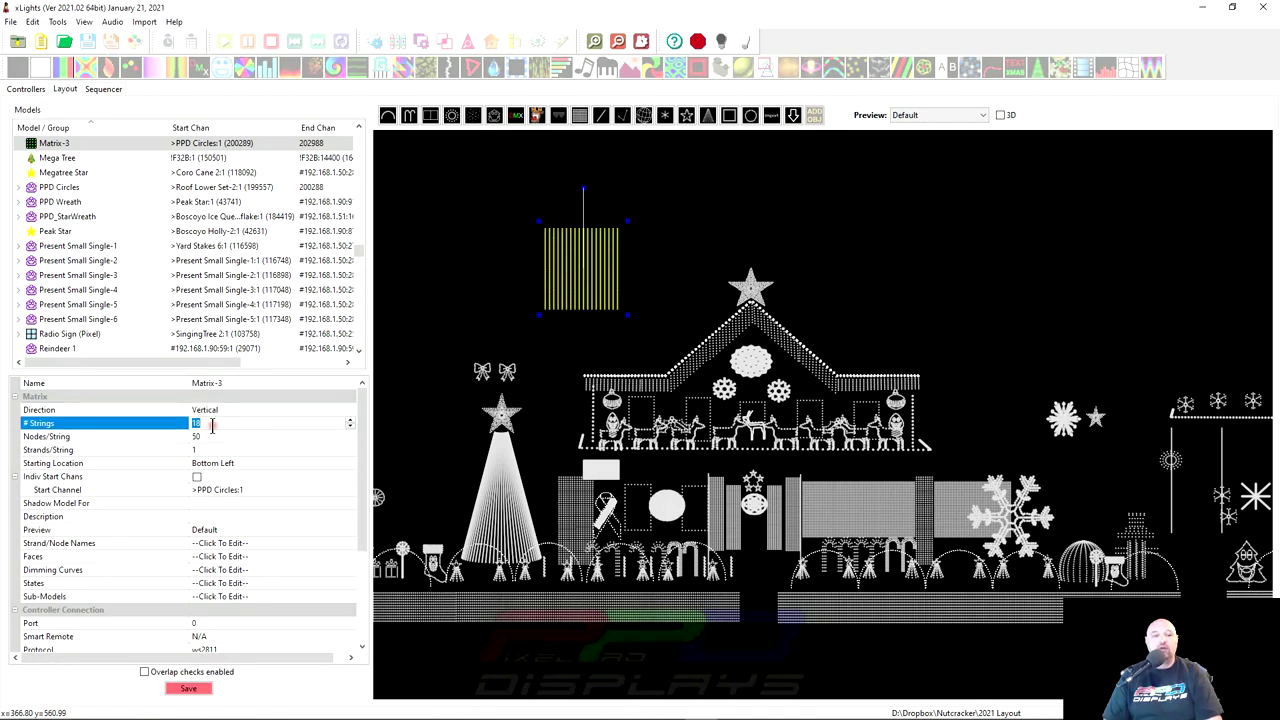
click(207, 437)
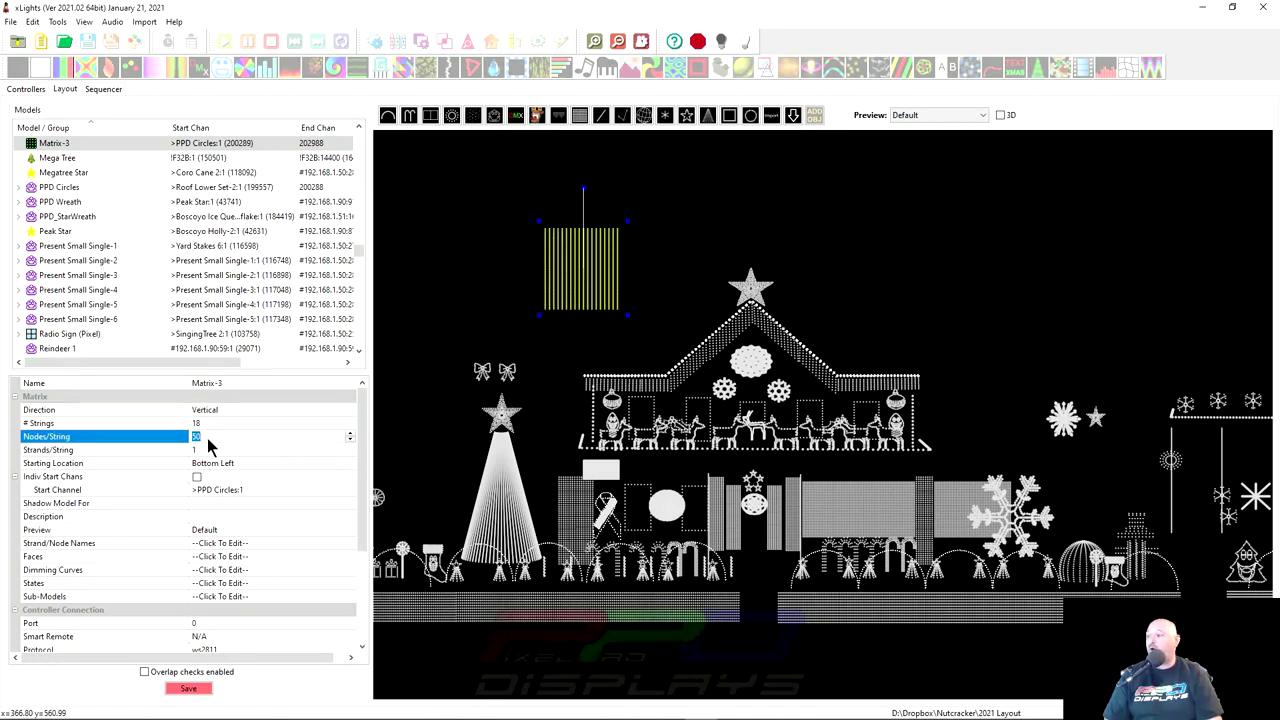
text(25)
key(Tab)
drag(562, 308, 518, 264)
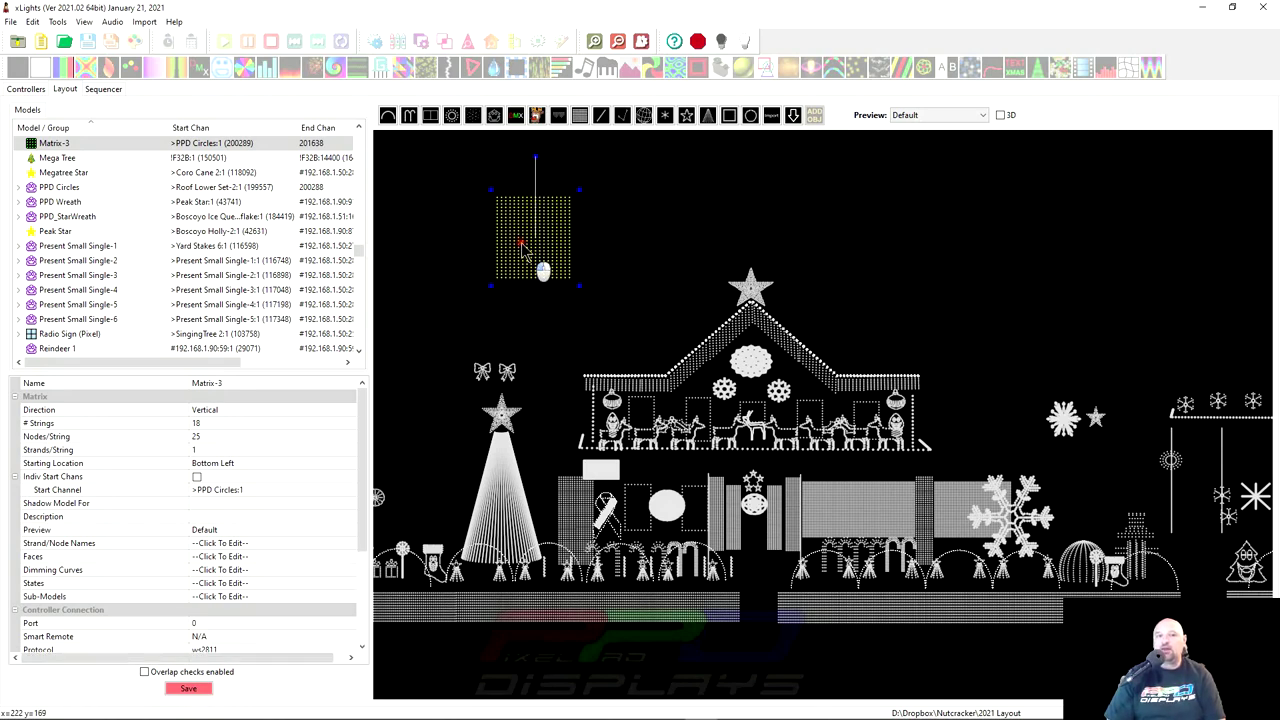
drag(525, 252, 717, 222)
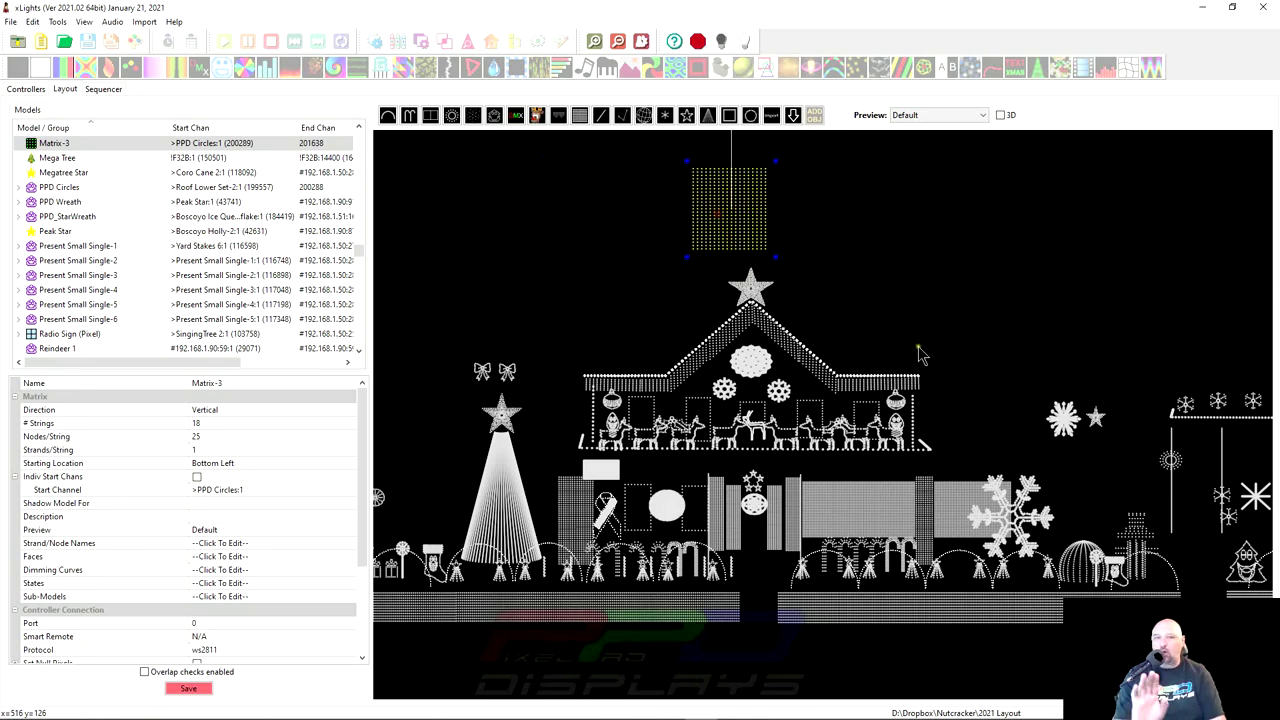
Draw a second matrix, Matrix-4, beside Matrix-3 and compare their settings.
click(580, 115)
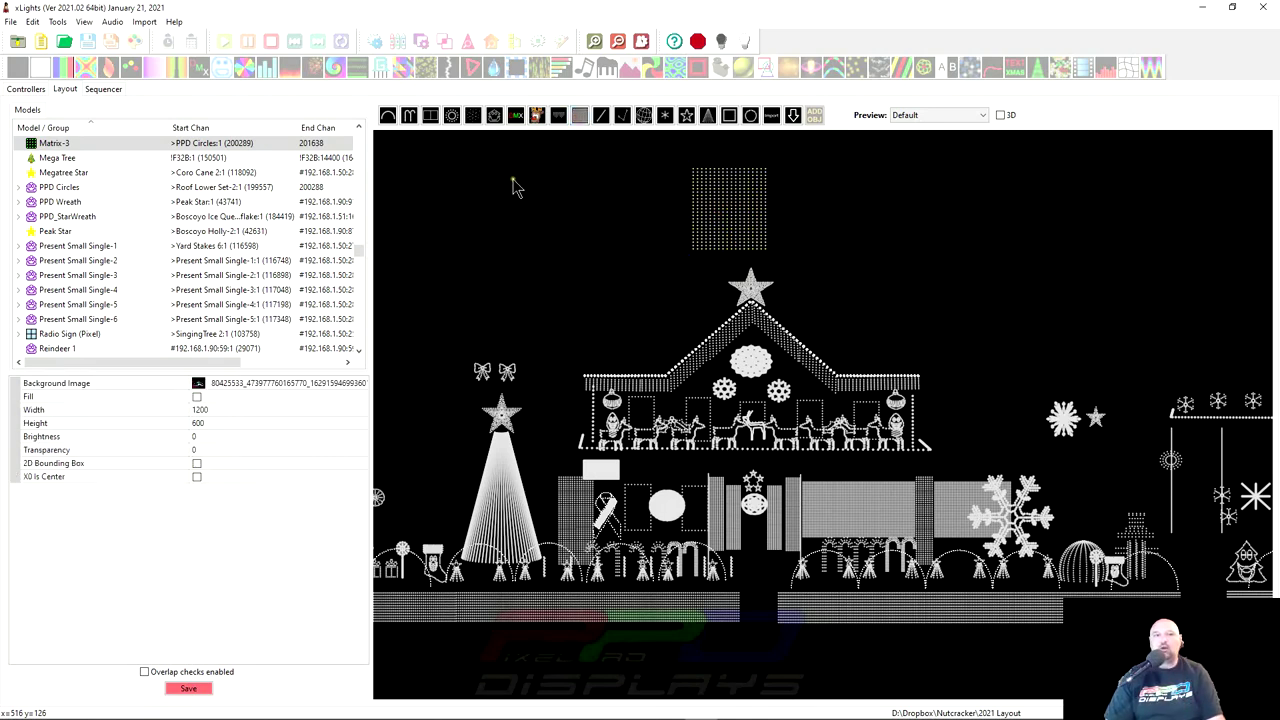
drag(511, 161, 644, 243)
click(714, 215)
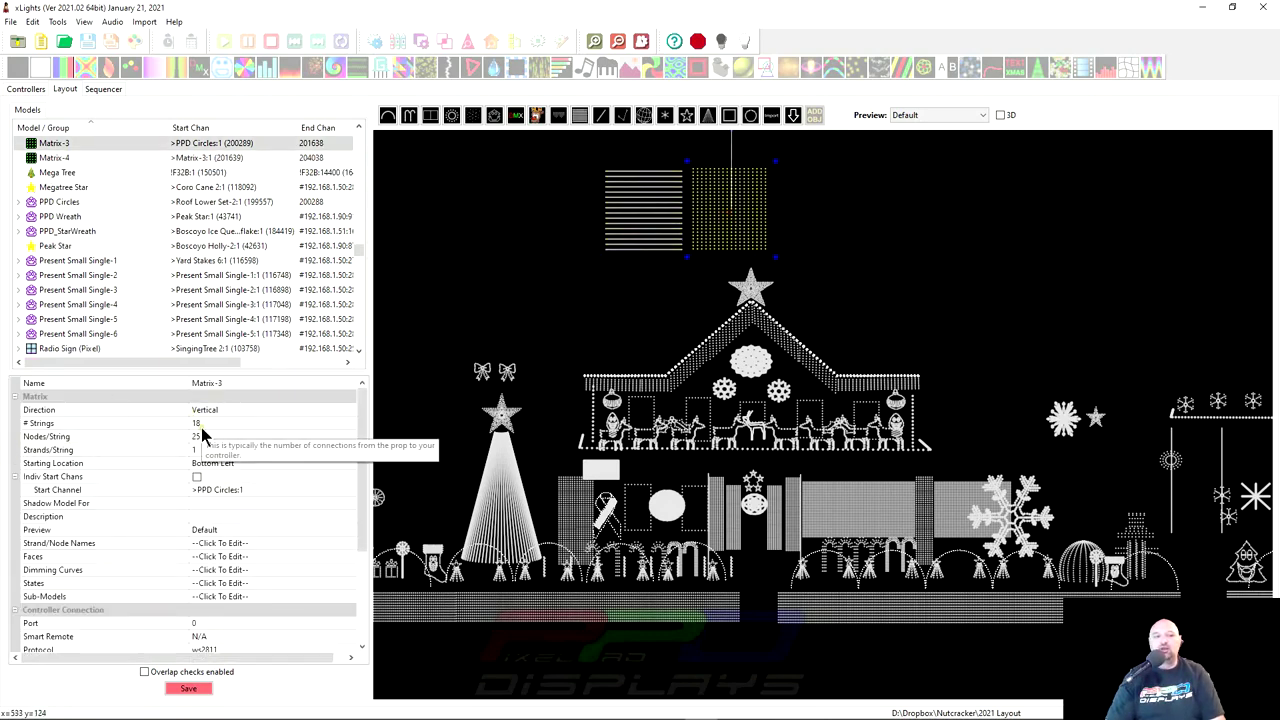
click(648, 248)
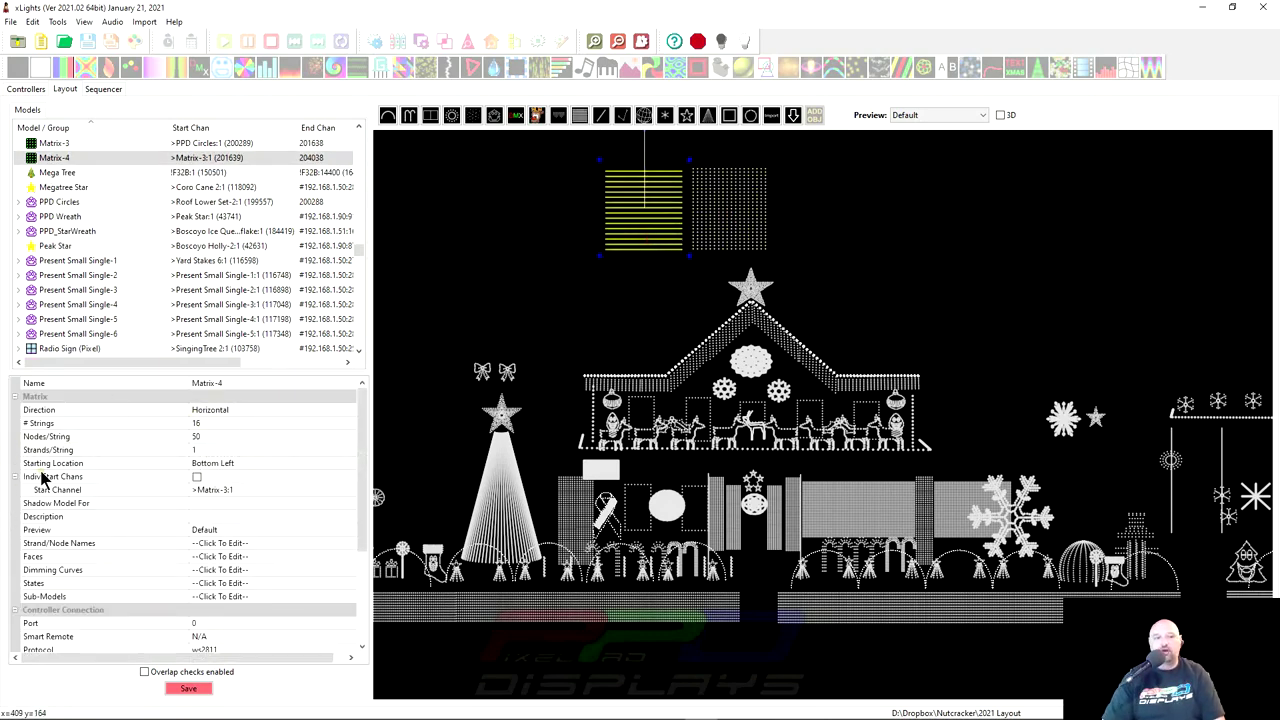
click(718, 229)
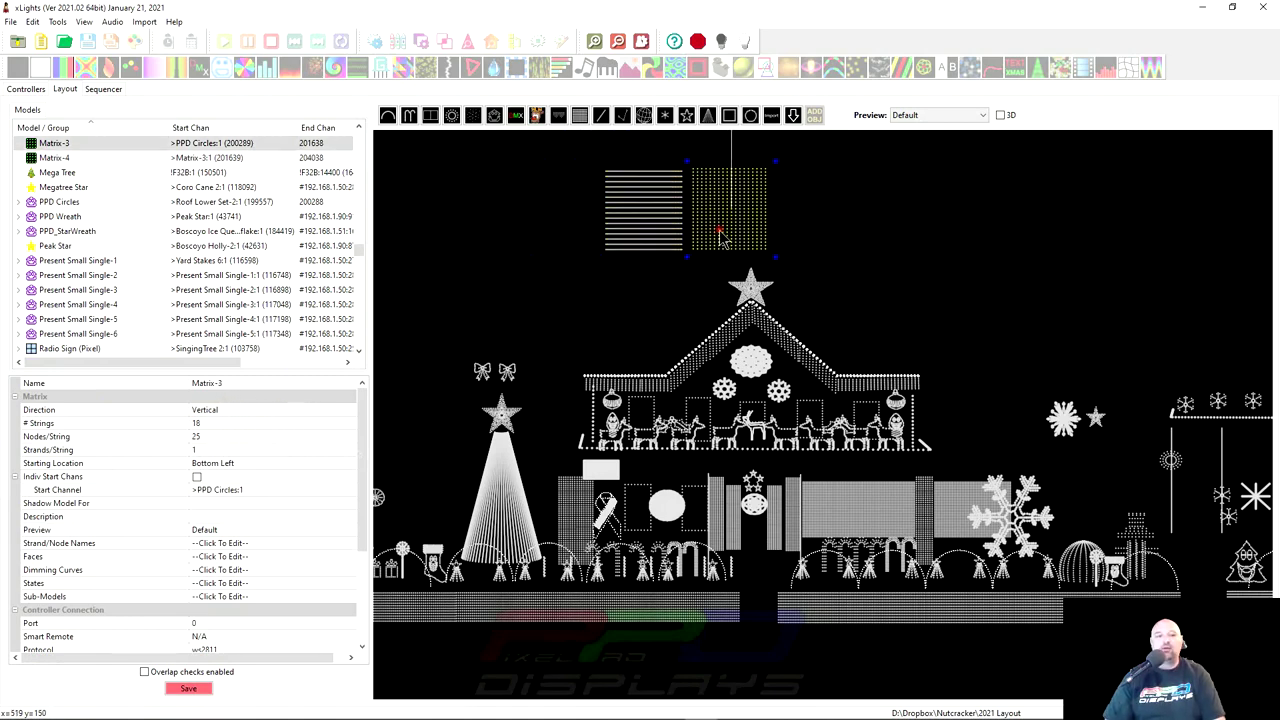
click(646, 226)
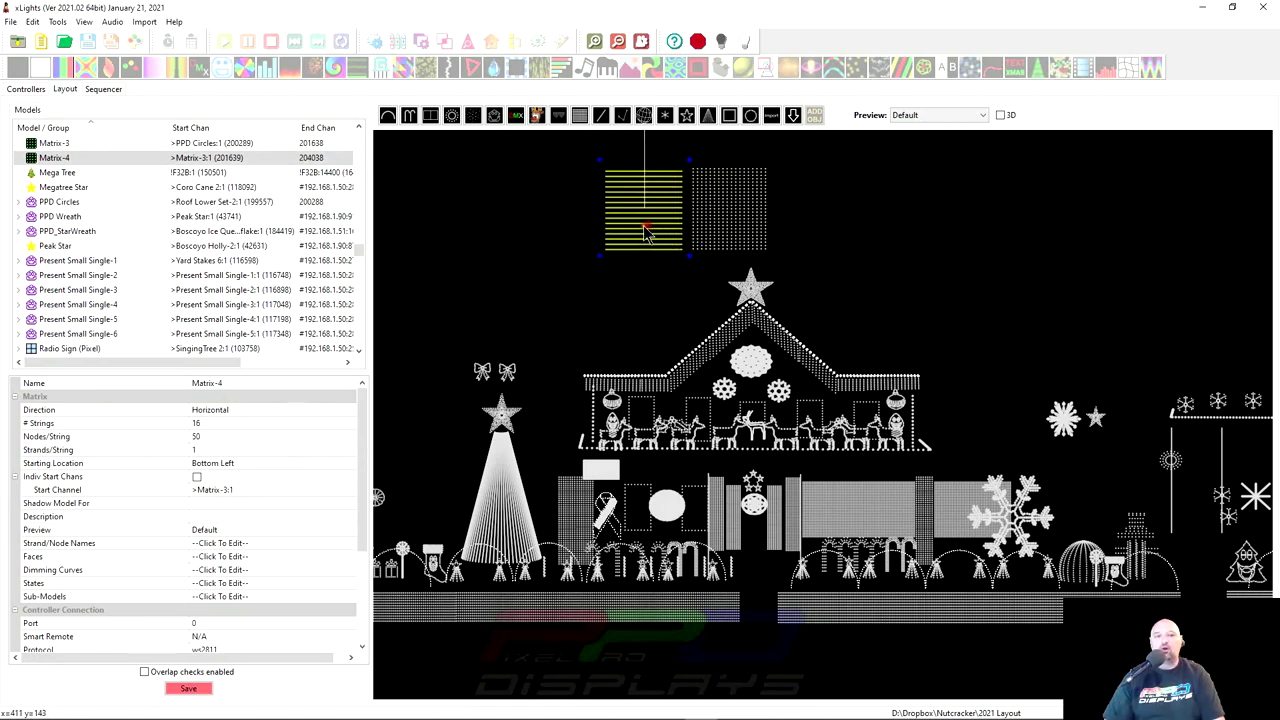
Make Matrix-4 vertical with 1 string of 450 nodes.
click(205, 410)
click(218, 412)
click(222, 436)
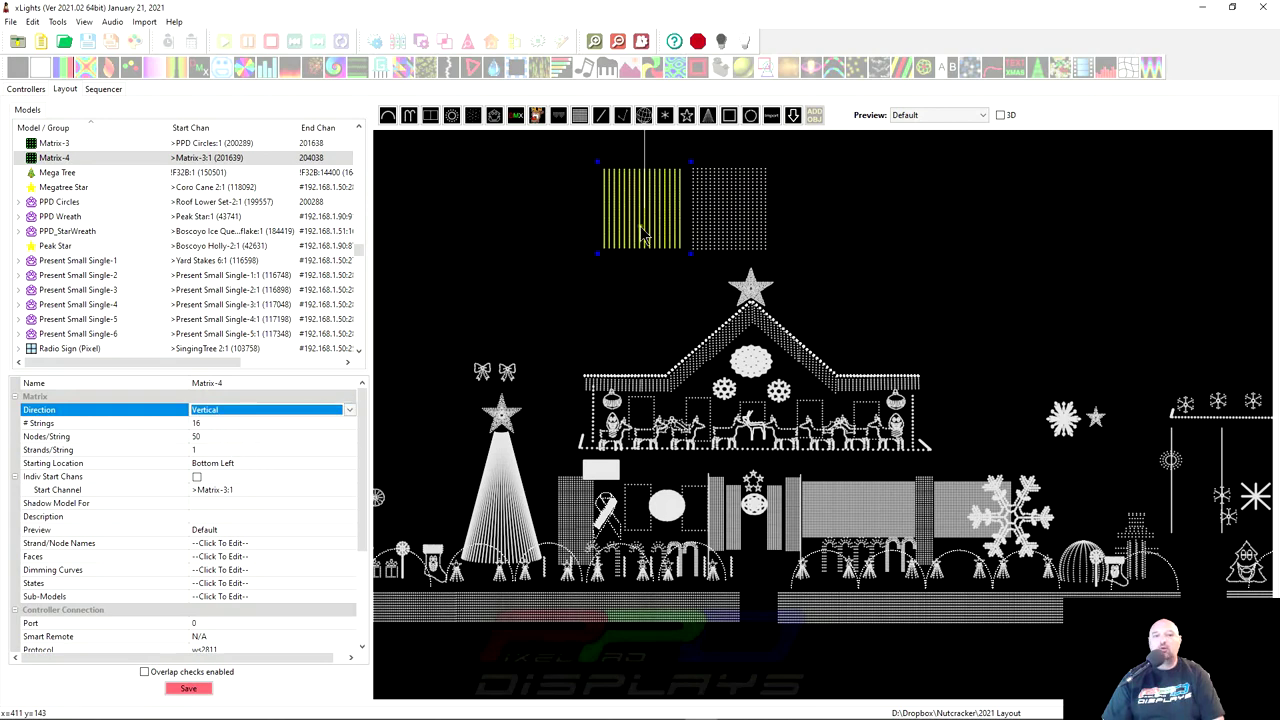
click(225, 424)
text(1)
click(199, 436)
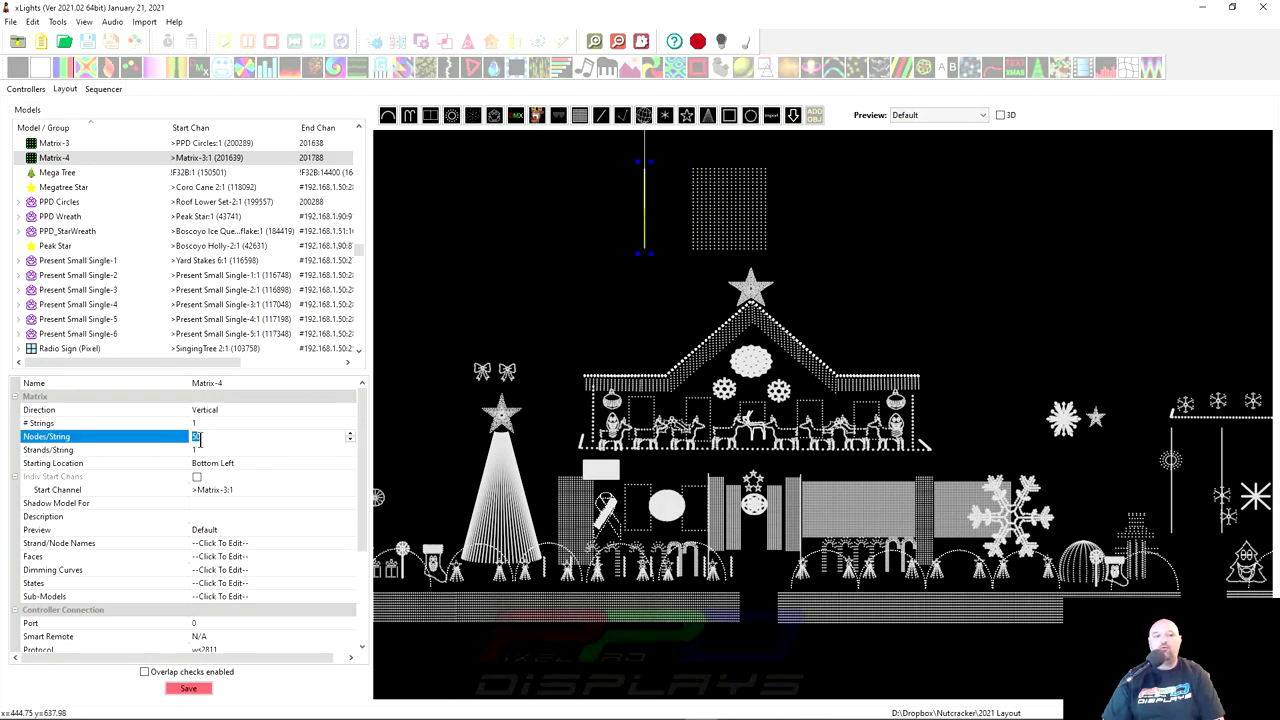
text(450)
click(200, 452)
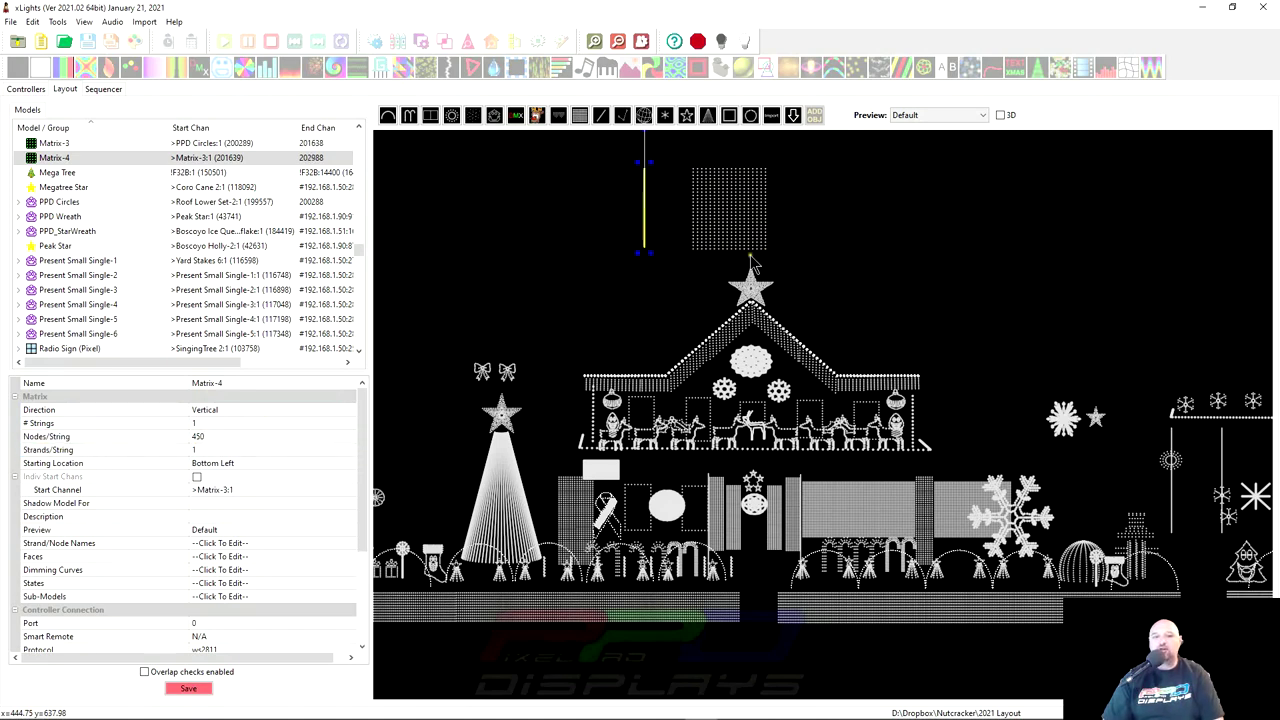
Set Matrix-4 to 18 strands per string and stretch it into a wide rectangle.
click(208, 449)
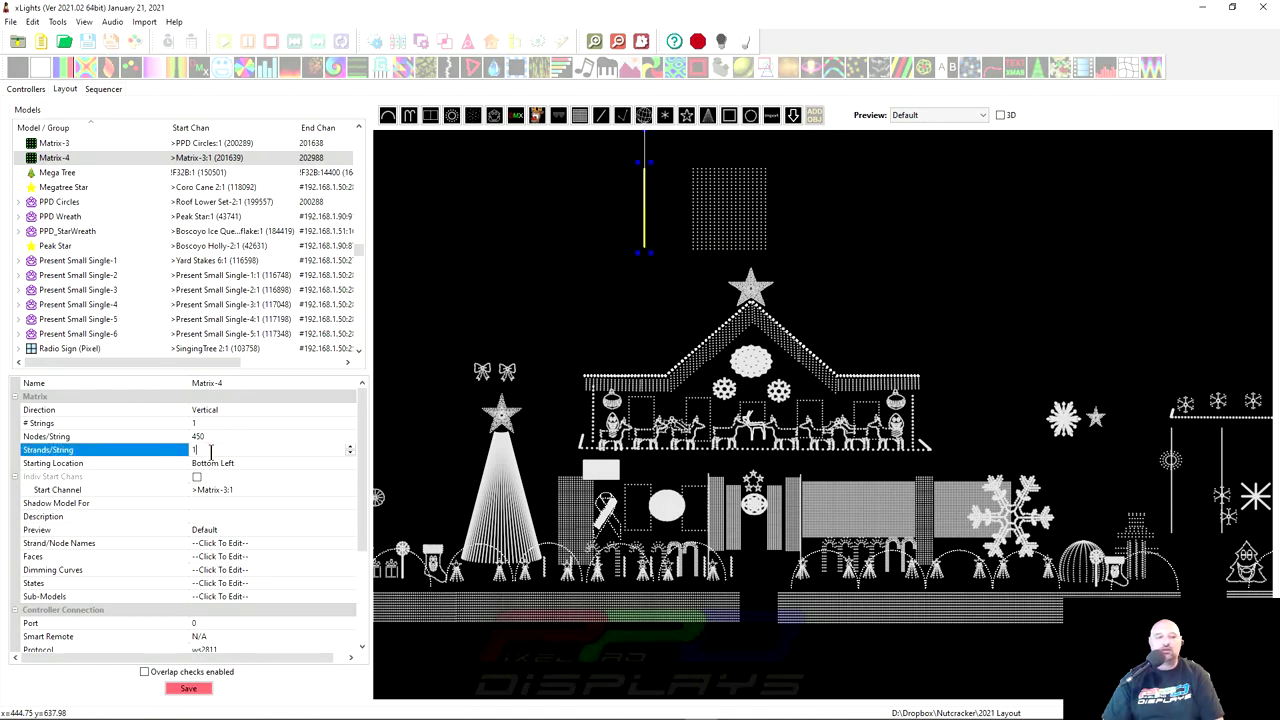
text(18)
key(Return)
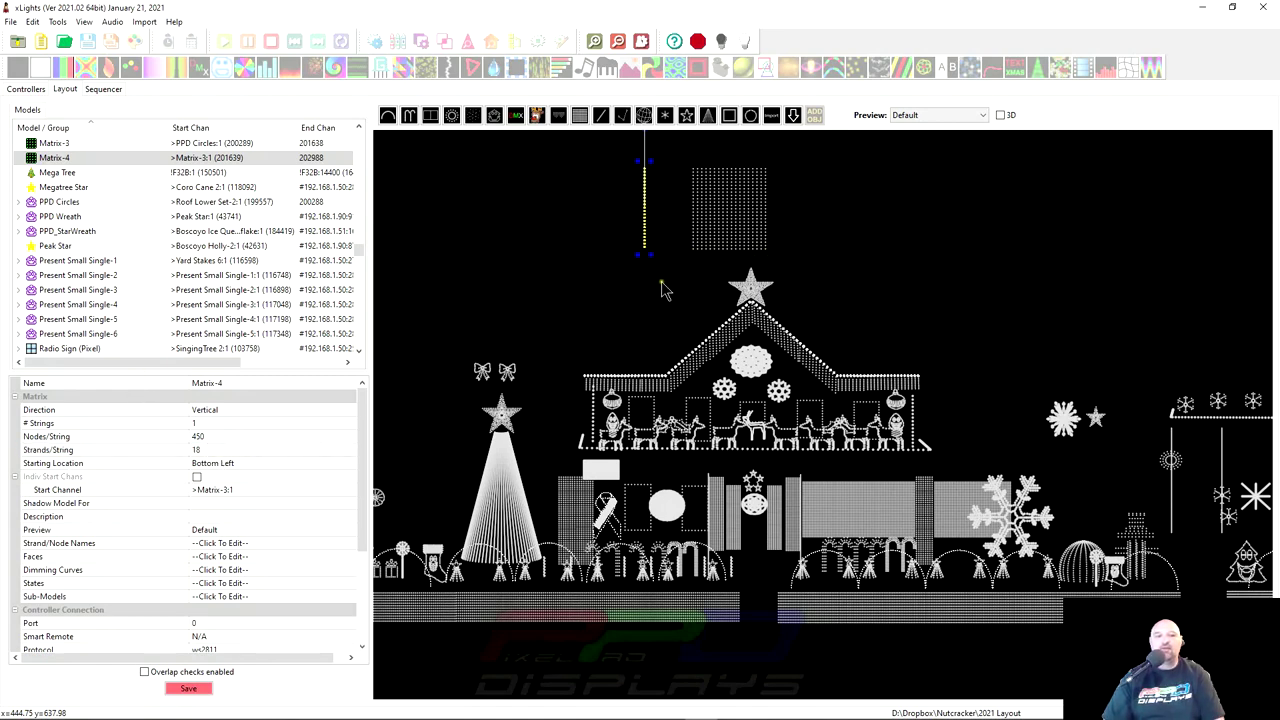
drag(636, 258, 597, 257)
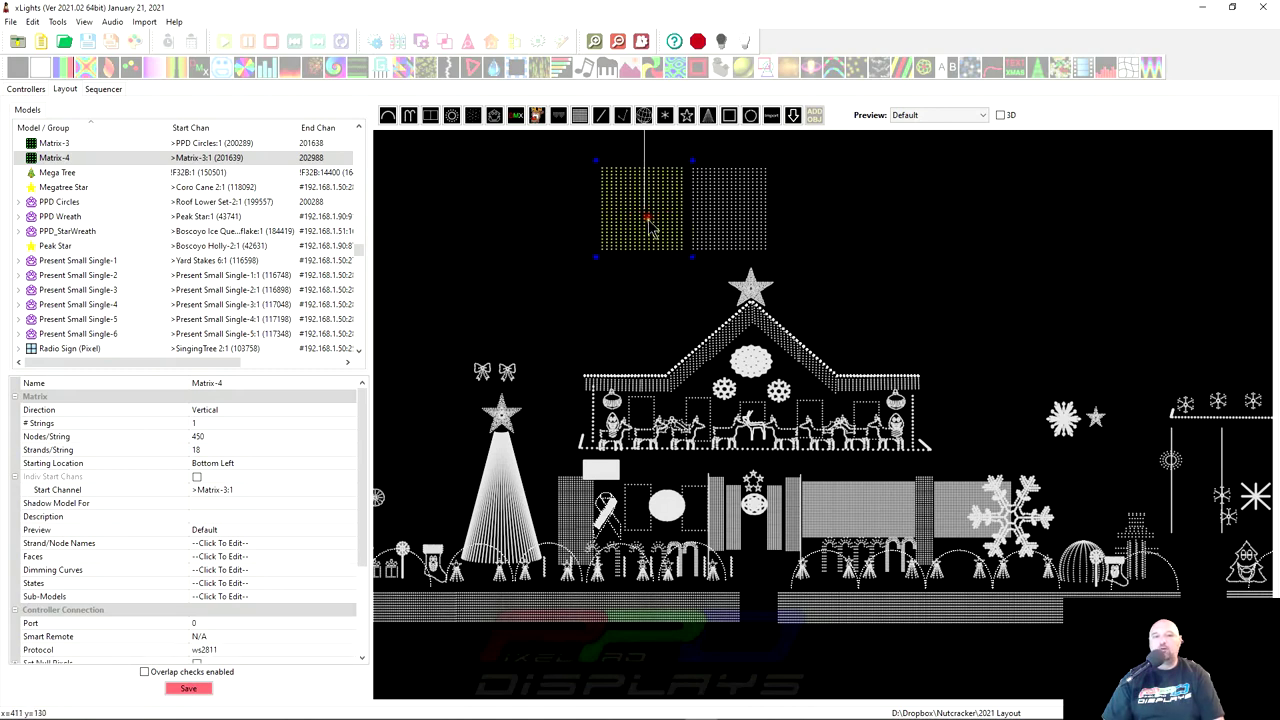
View Matrix-4's node layout enlarged to check every node's numbering.
right_click(644, 230)
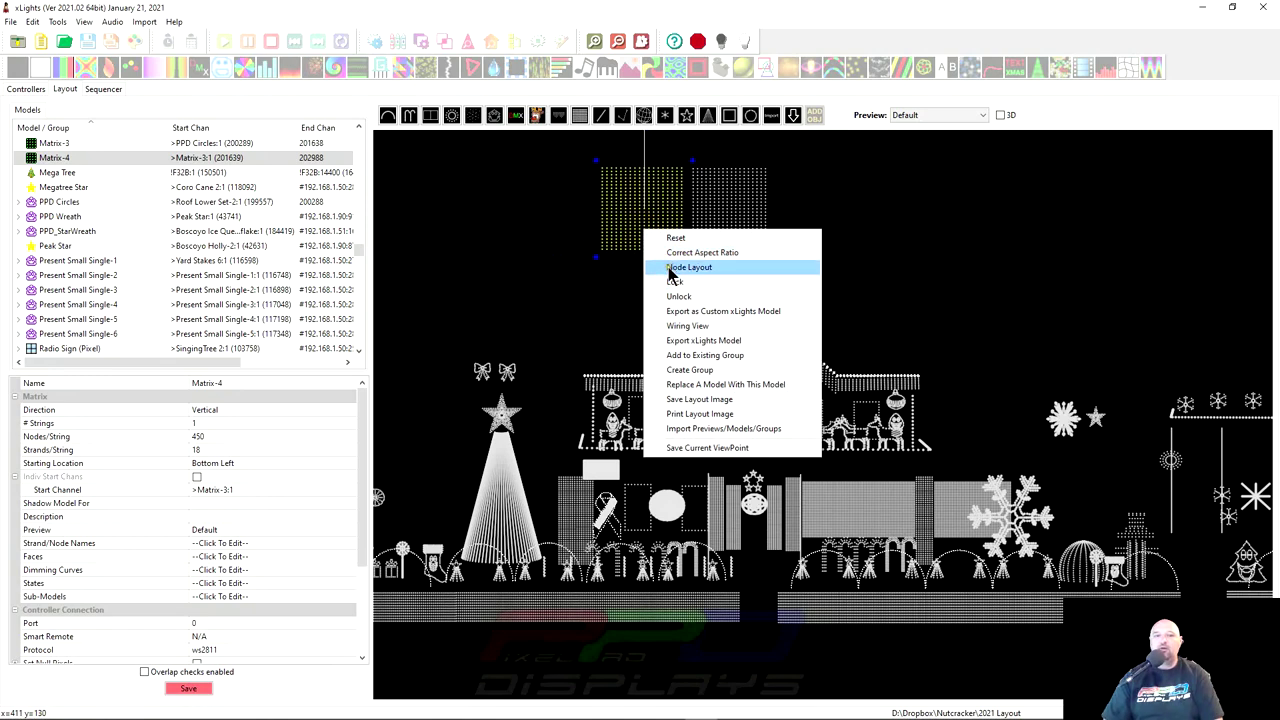
click(672, 268)
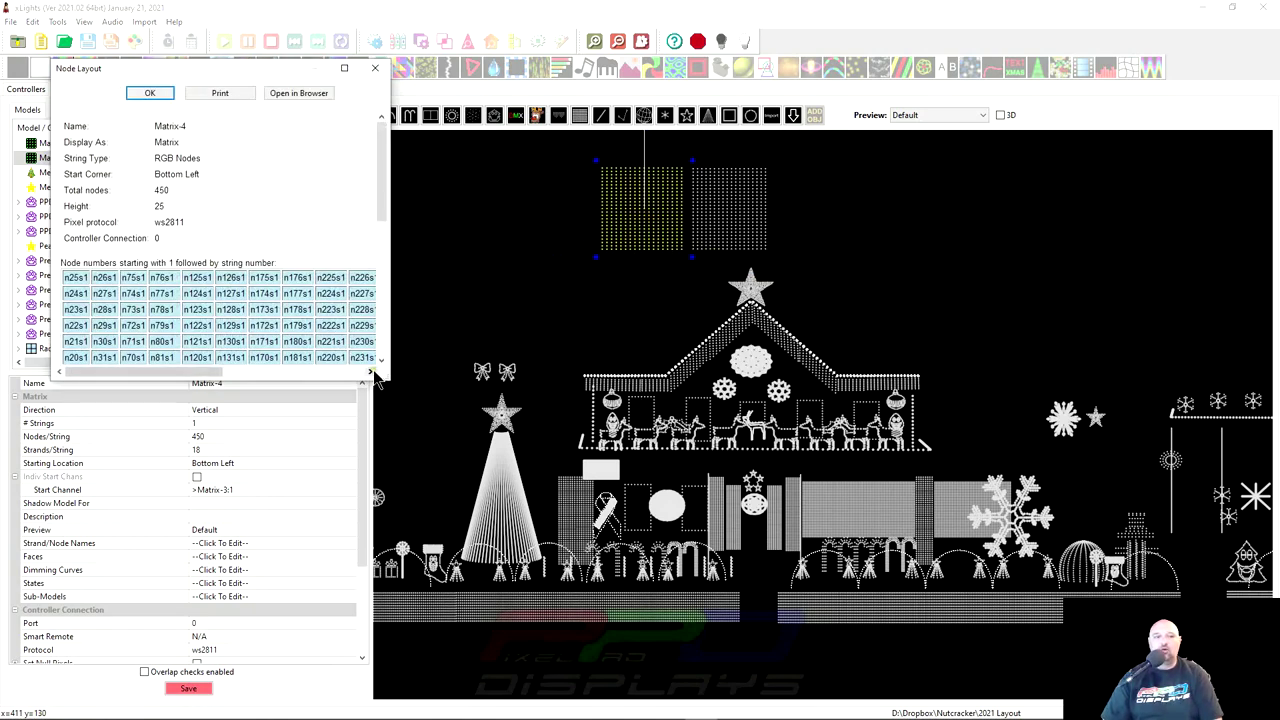
drag(389, 379, 1128, 678)
scroll(800, 514, down, 1)
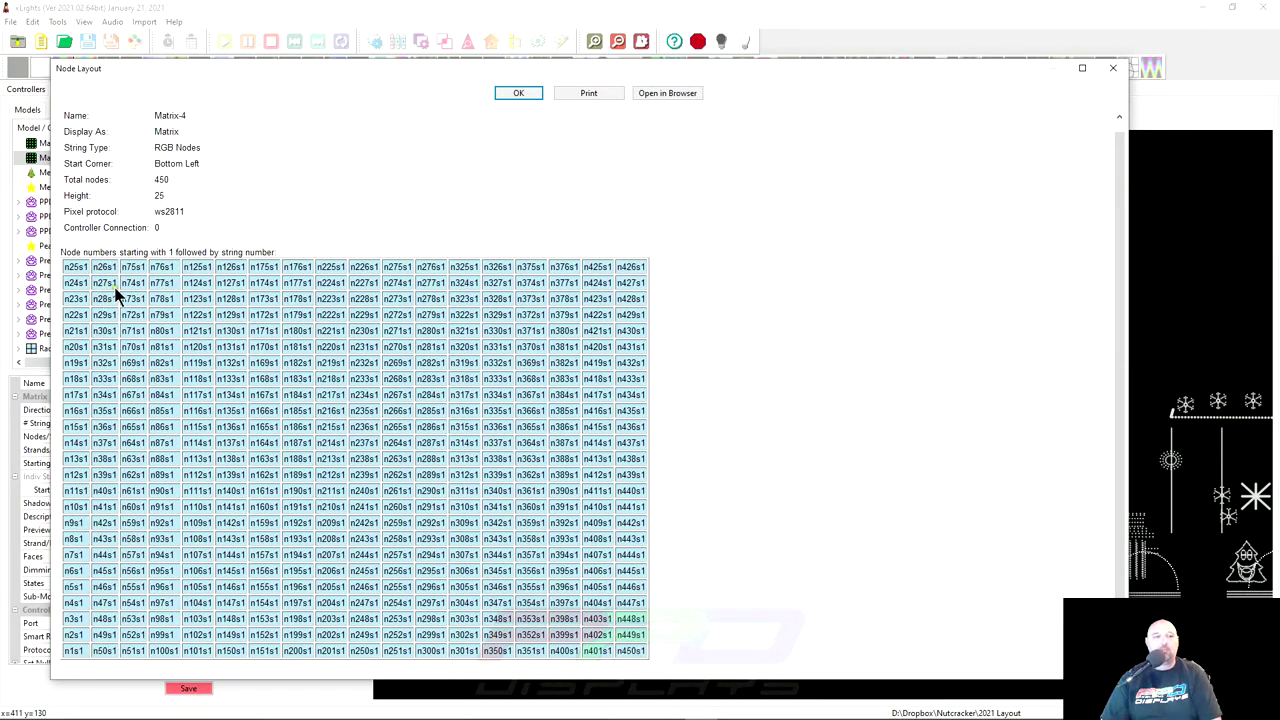
click(1113, 68)
View Matrix-3's node layout, 25 nodes high starting bottom left.
right_click(729, 214)
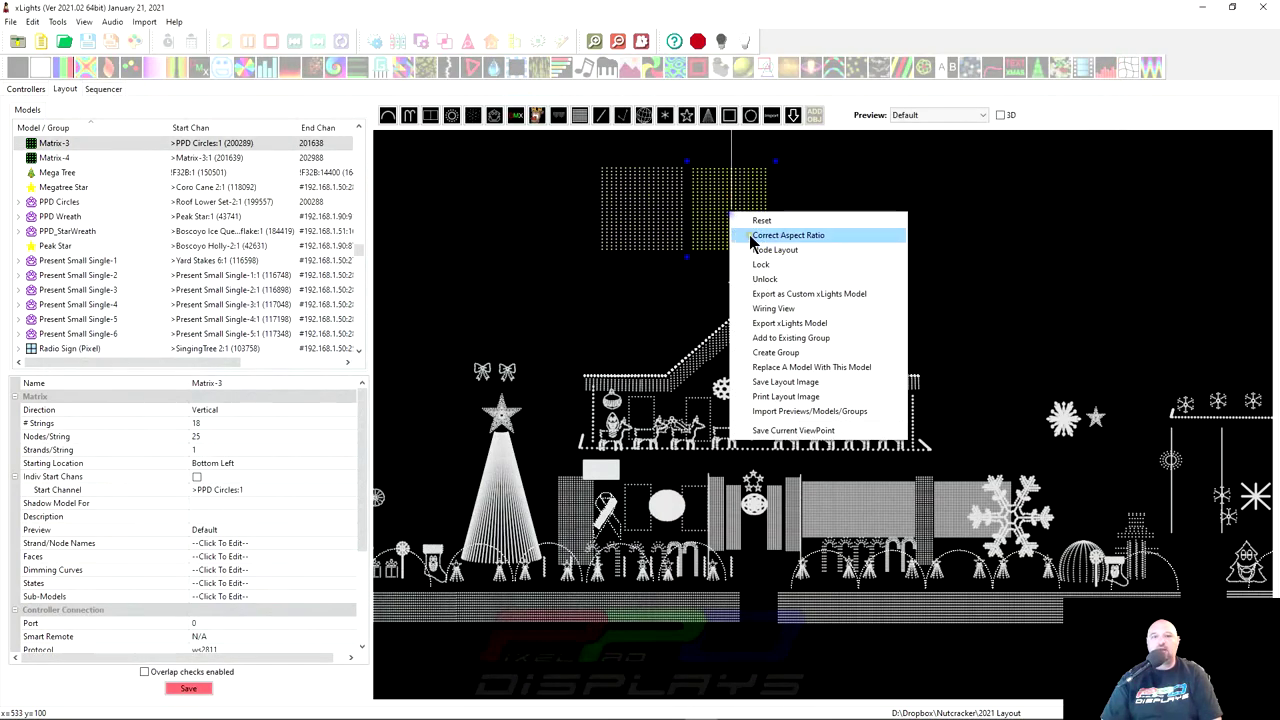
click(760, 250)
drag(388, 386, 914, 675)
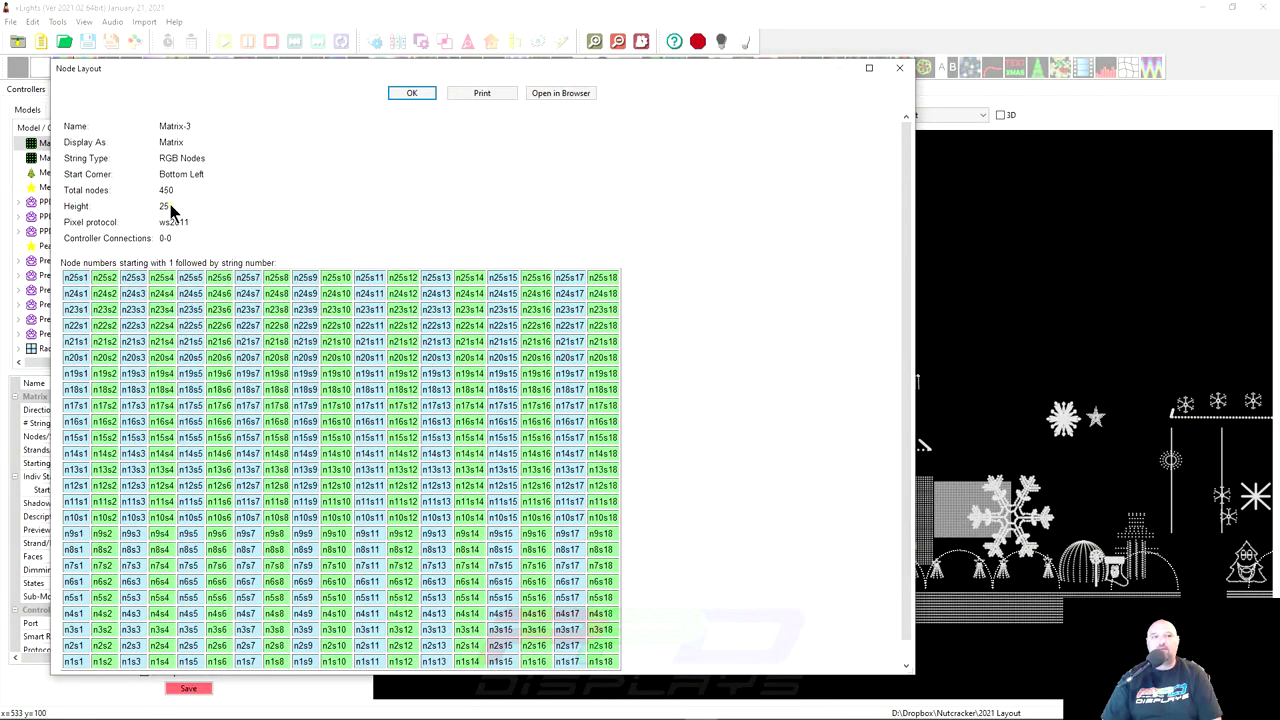
click(900, 68)
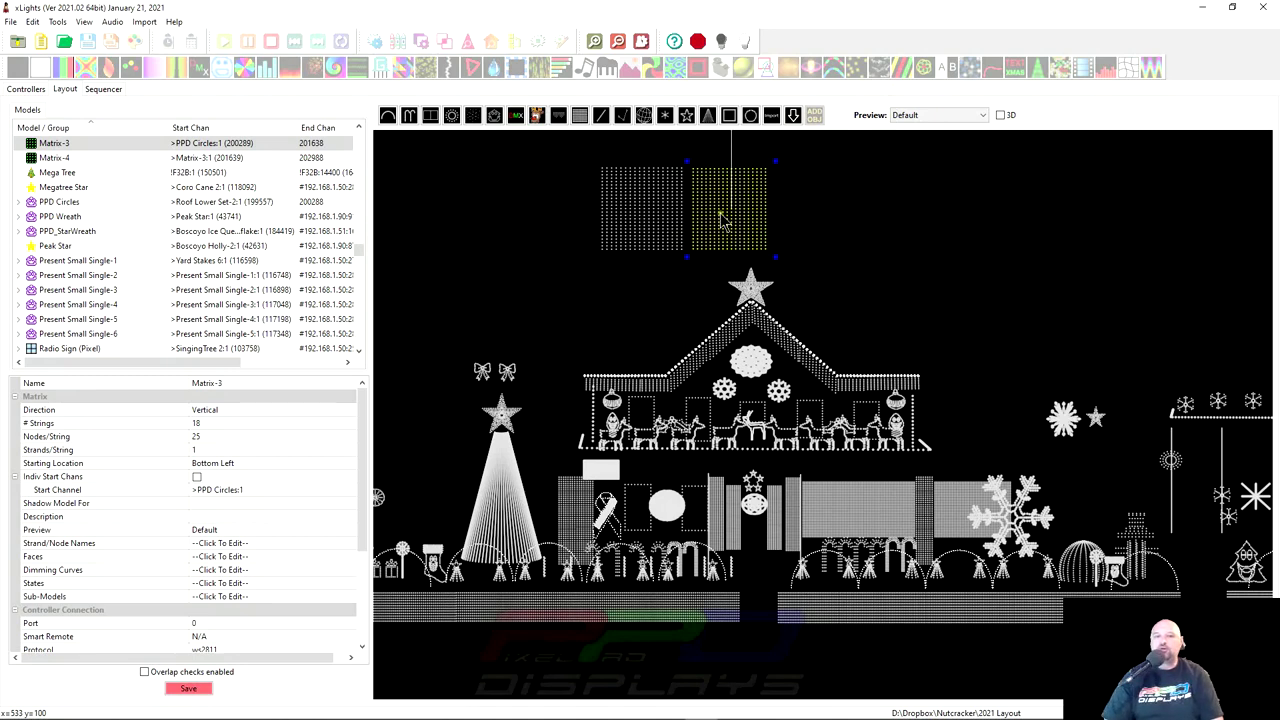
Arrange Matrix-4 and Matrix-3 side by side above the house.
drag(722, 220, 814, 220)
mouse_move(625, 208)
mouse_down()
mouse_move(700, 215)
mouse_move(645, 215)
mouse_up()
drag(796, 208, 706, 206)
click(650, 210)
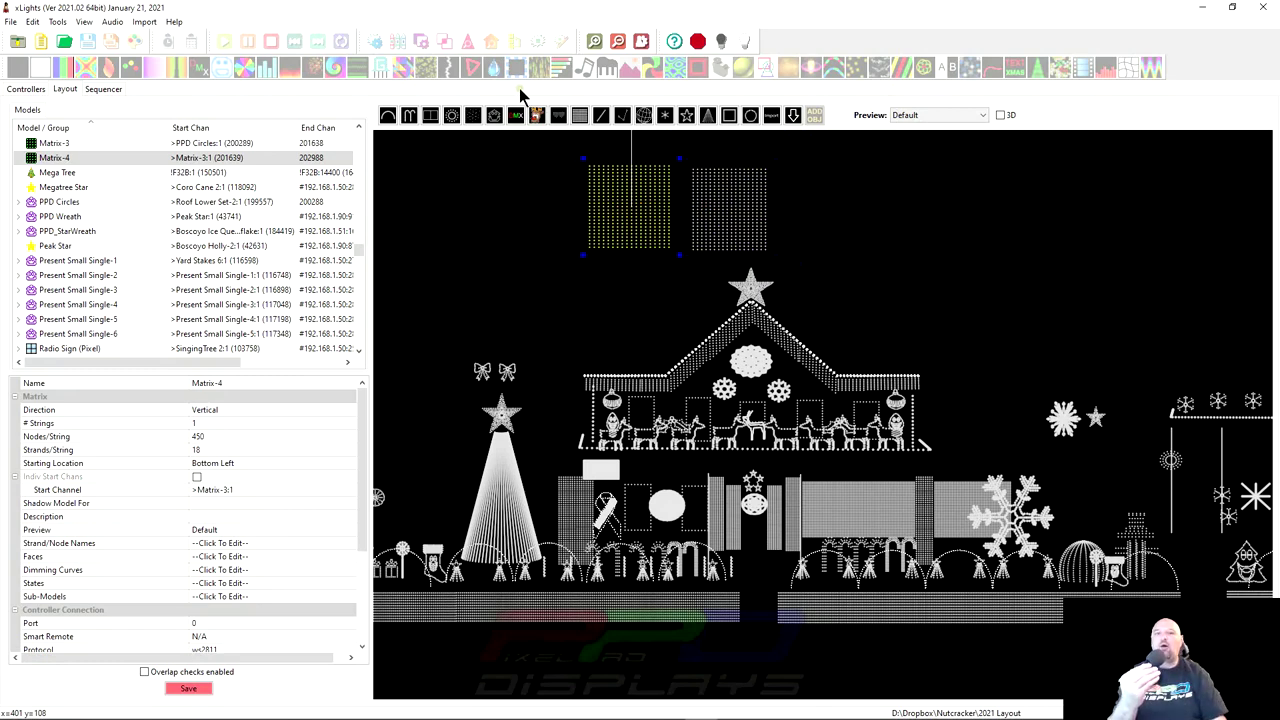
Export Matrix-4 as a custom xLights model, saving it as Matrix-4Mark.xmodel.
right_click(640, 203)
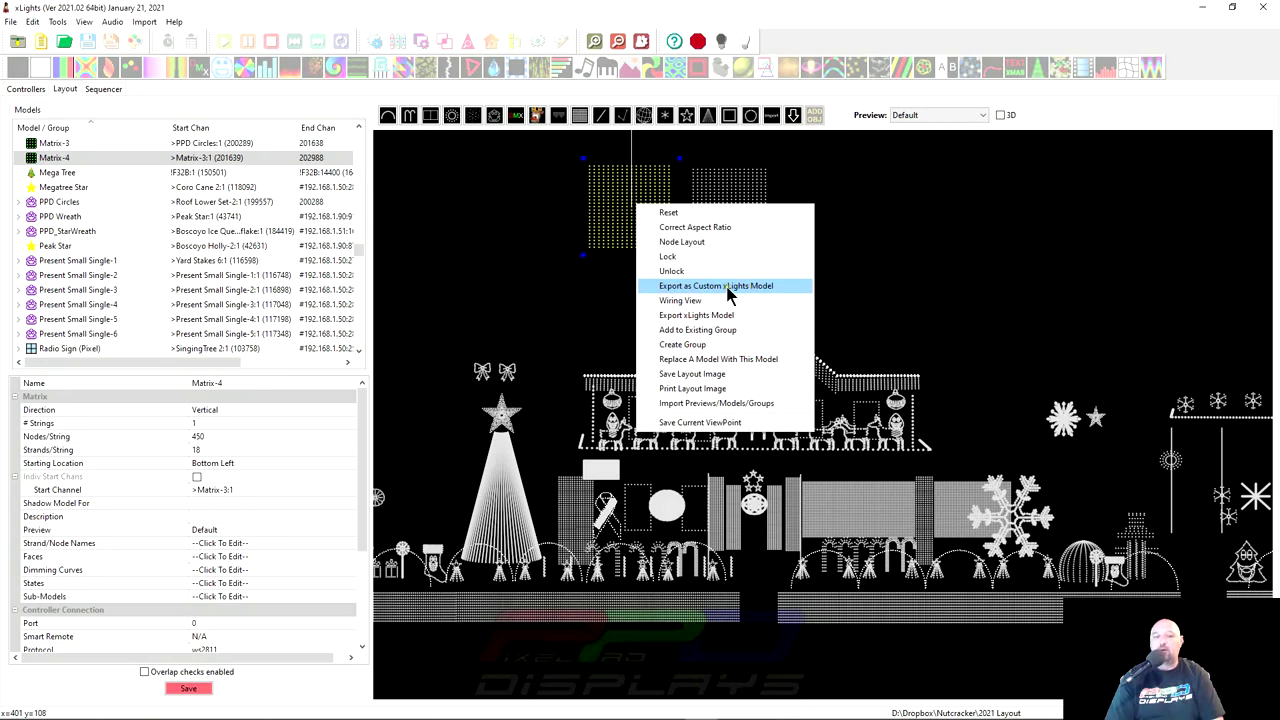
click(690, 286)
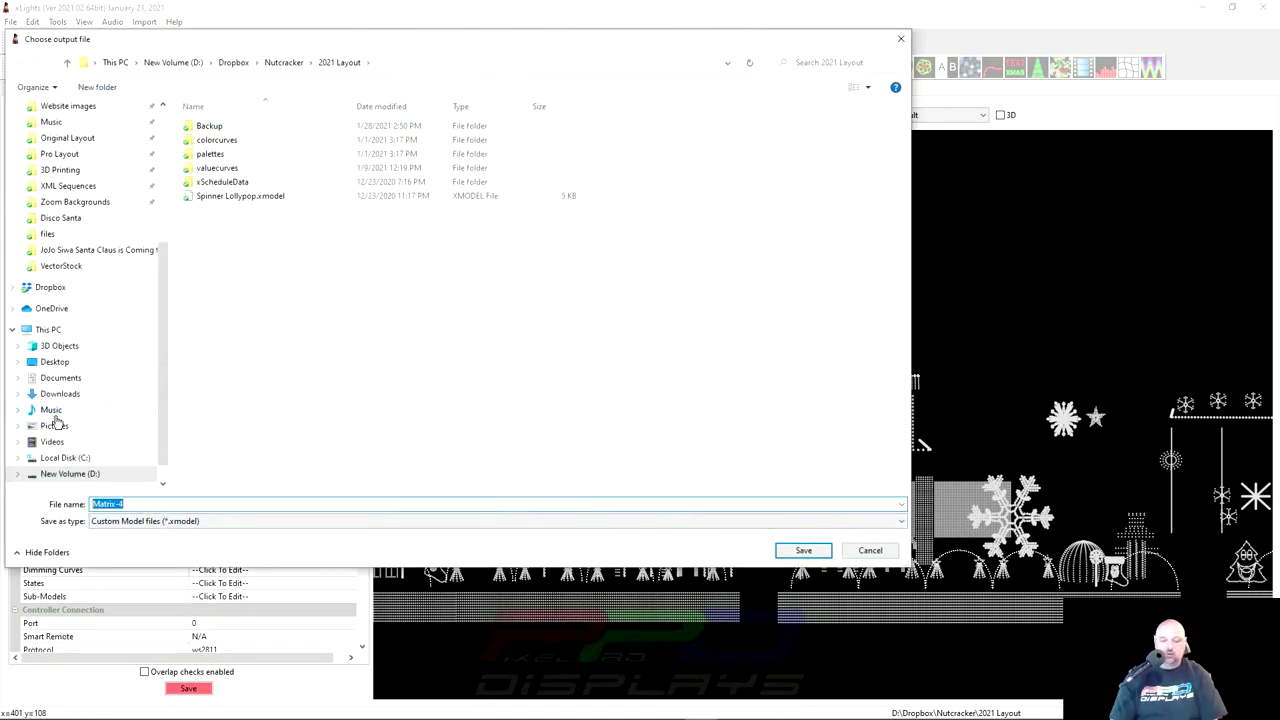
key(End)
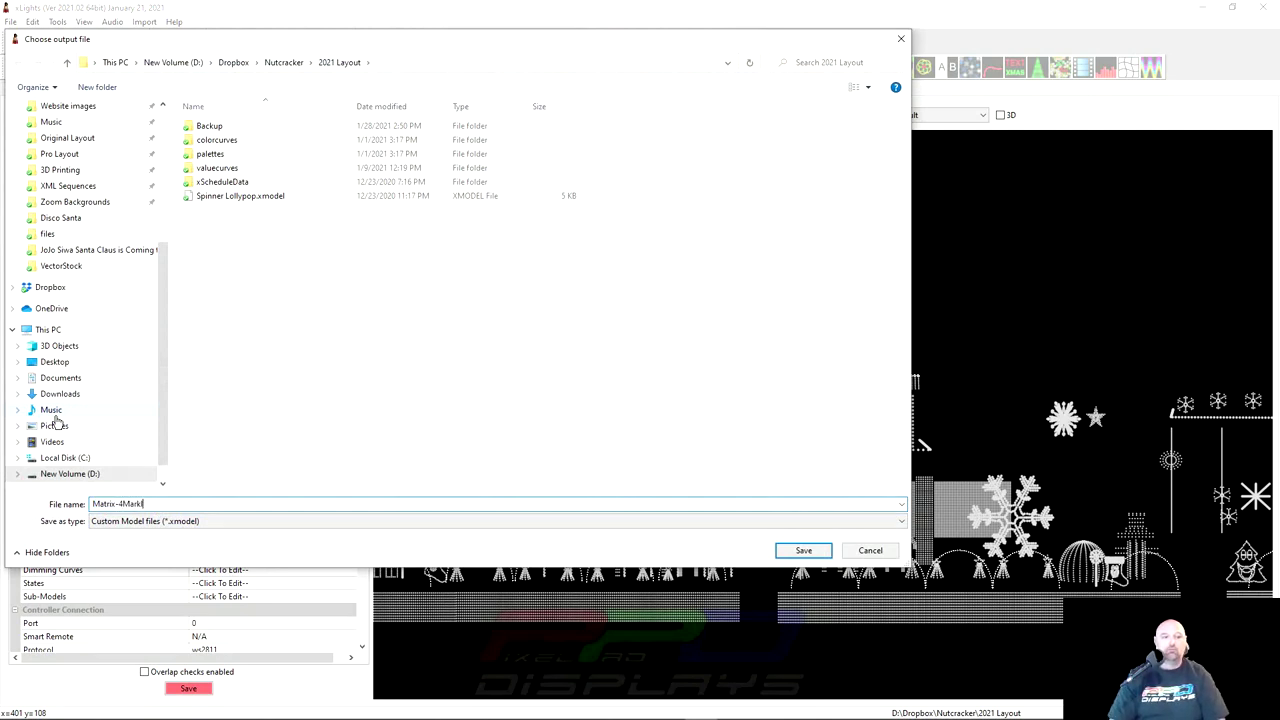
key(Return)
click(557, 209)
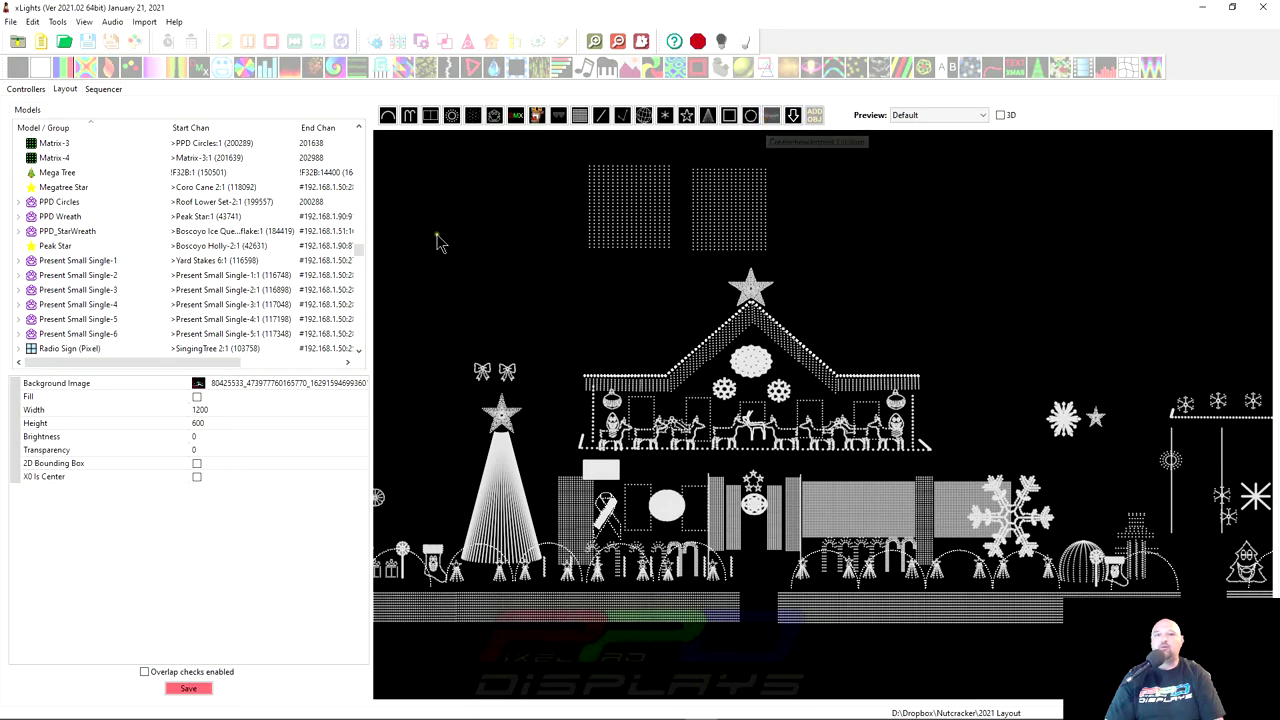
Import Matrix-4Mark.xmodel as a custom model.
click(535, 277)
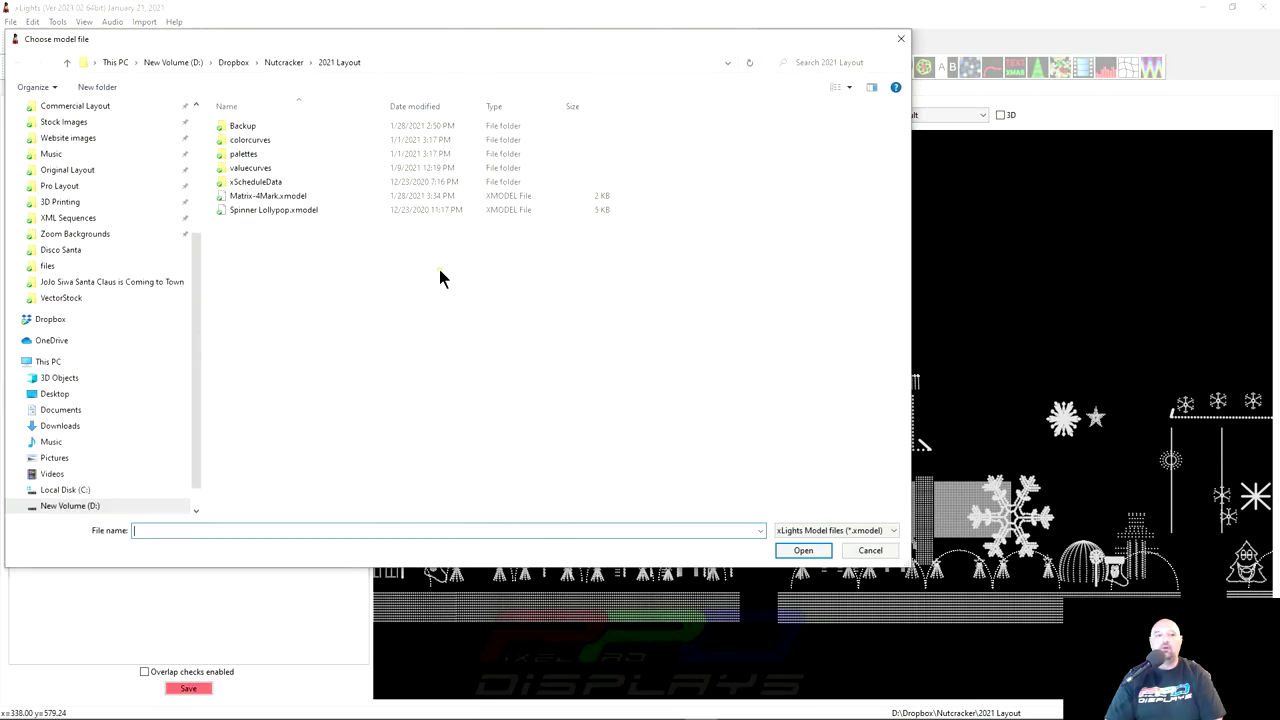
click(268, 196)
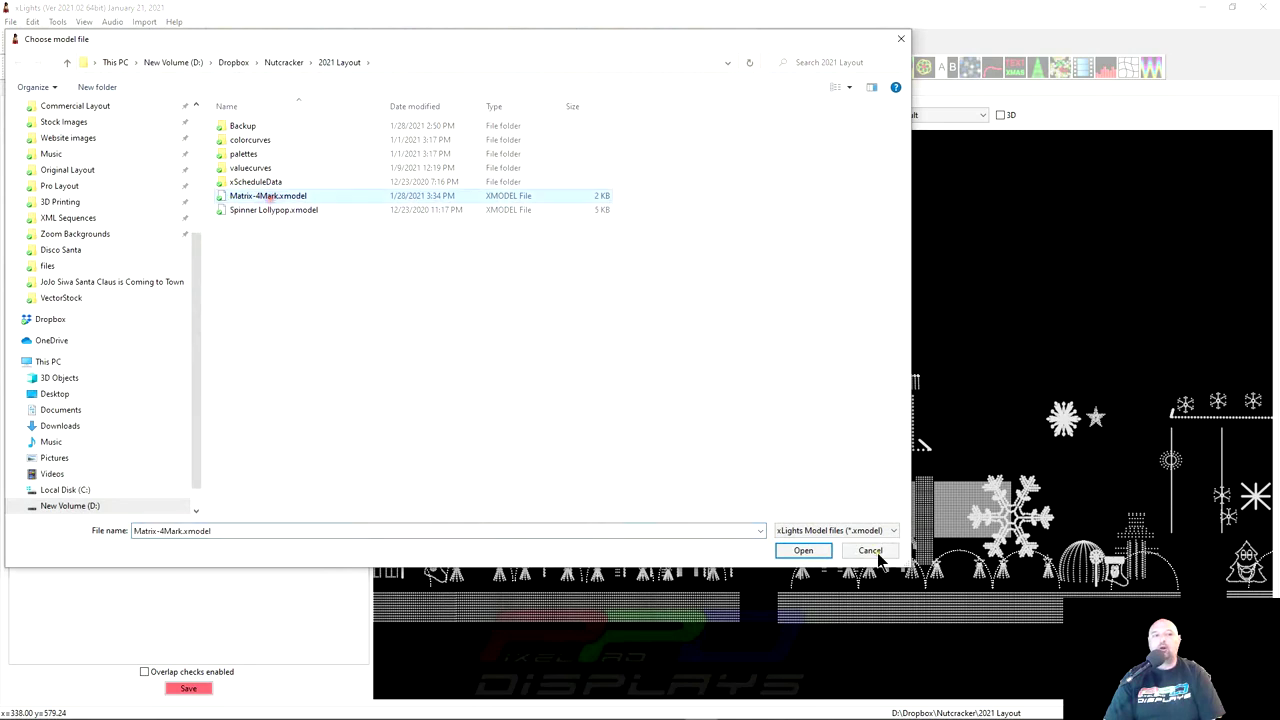
click(803, 550)
Compare the new Matrix-5 with Matrix-4 and nudge Matrix-5 slightly right.
click(556, 212)
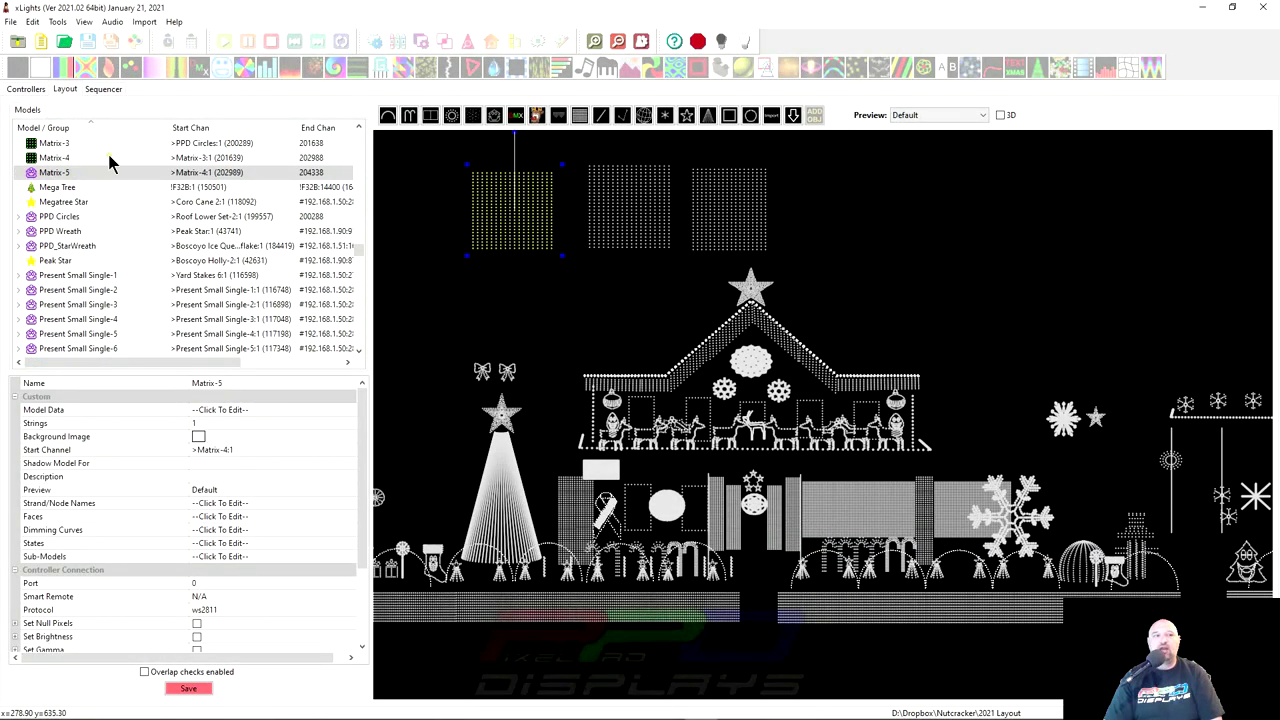
click(632, 224)
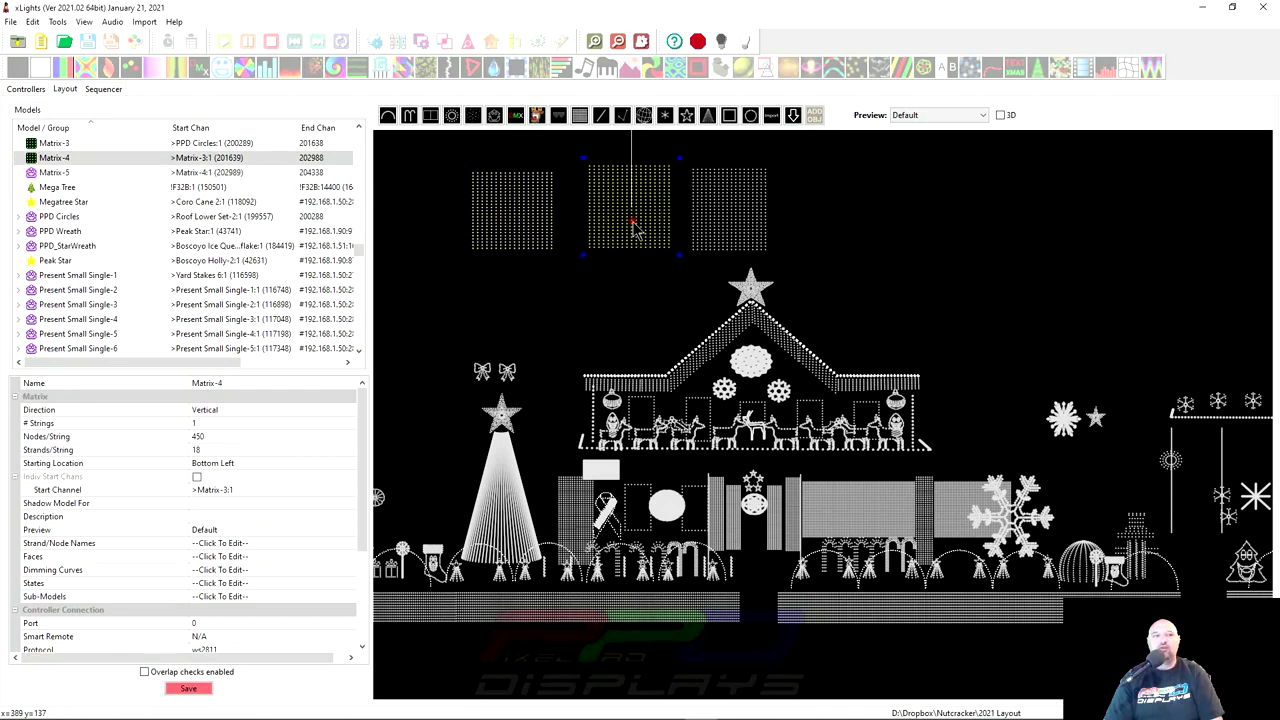
click(80, 160)
click(530, 225)
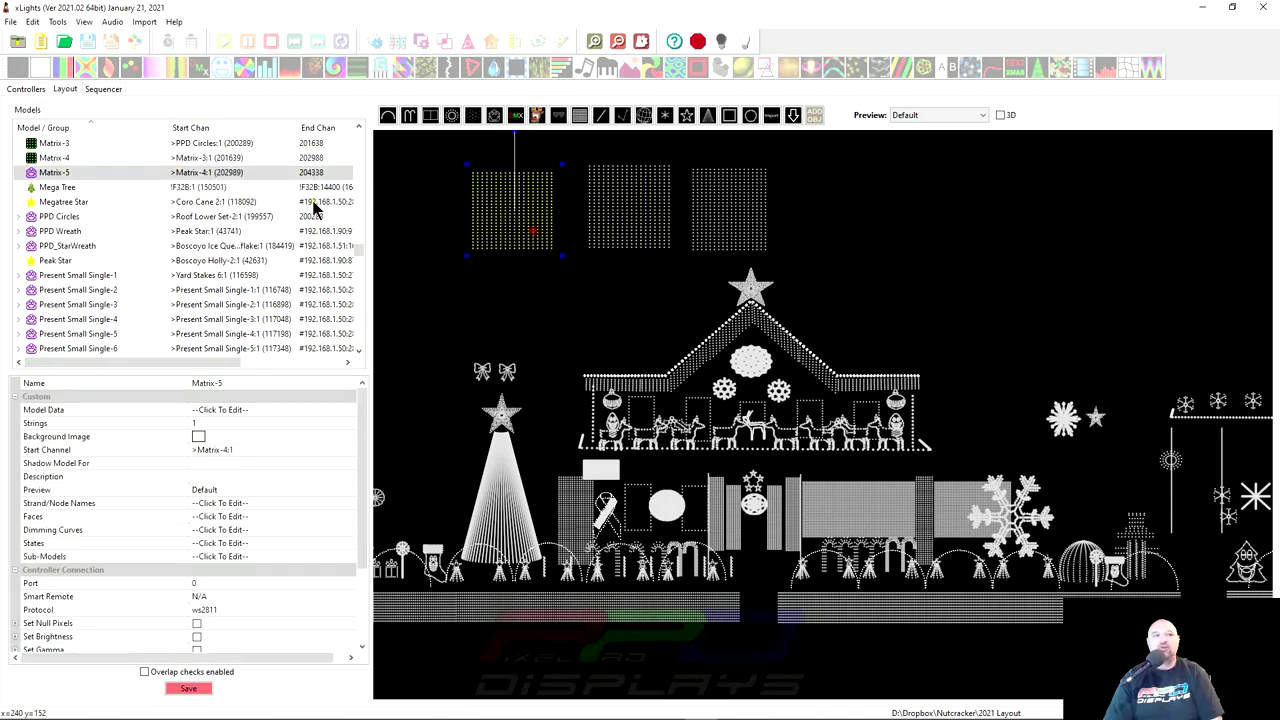
drag(525, 232, 541, 229)
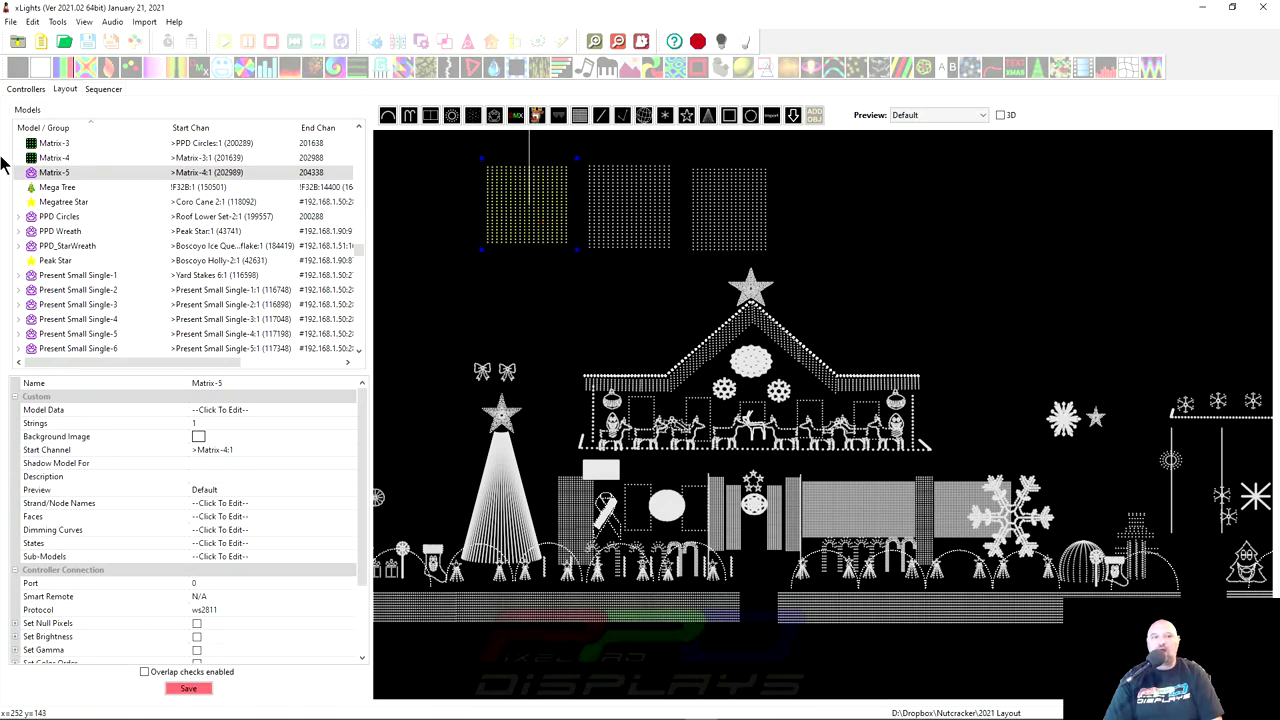
Check Matrix-5's custom model node grid, 18 by 25 nodes.
click(297, 410)
click(348, 414)
drag(323, 272, 396, 79)
drag(600, 521, 804, 613)
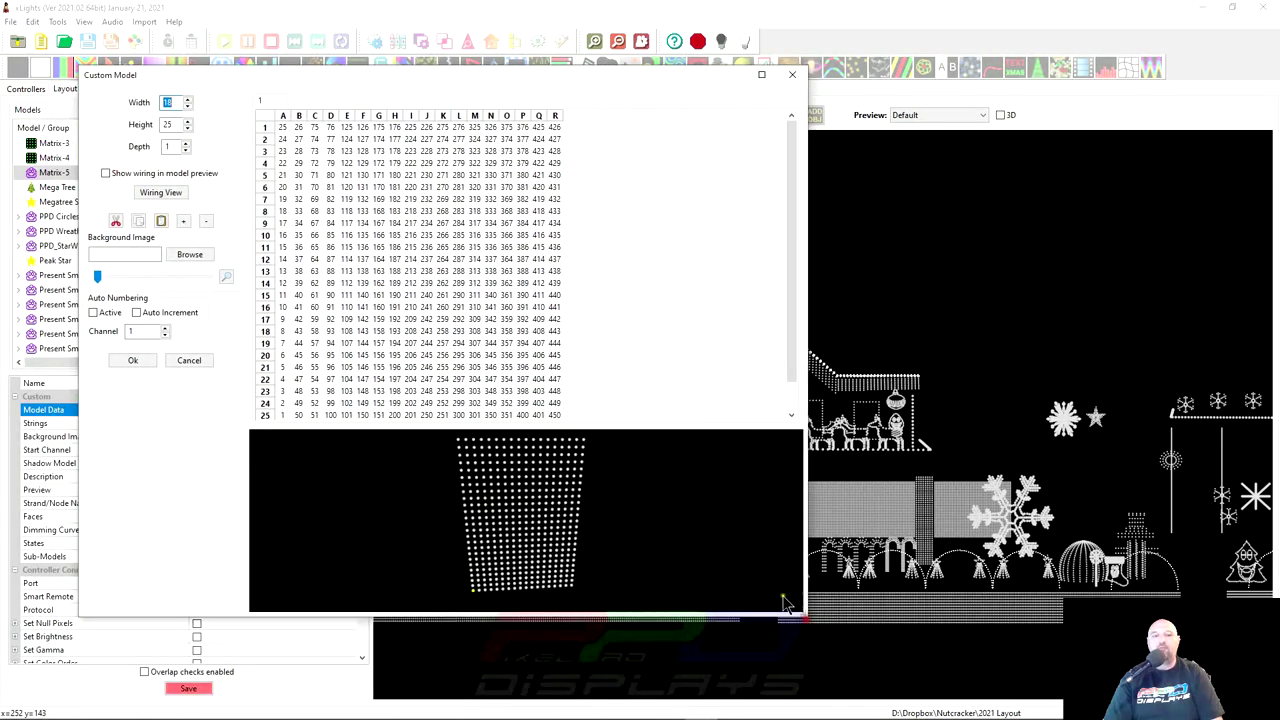
scroll(655, 280, down, 1)
scroll(546, 305, up, 1)
click(792, 74)
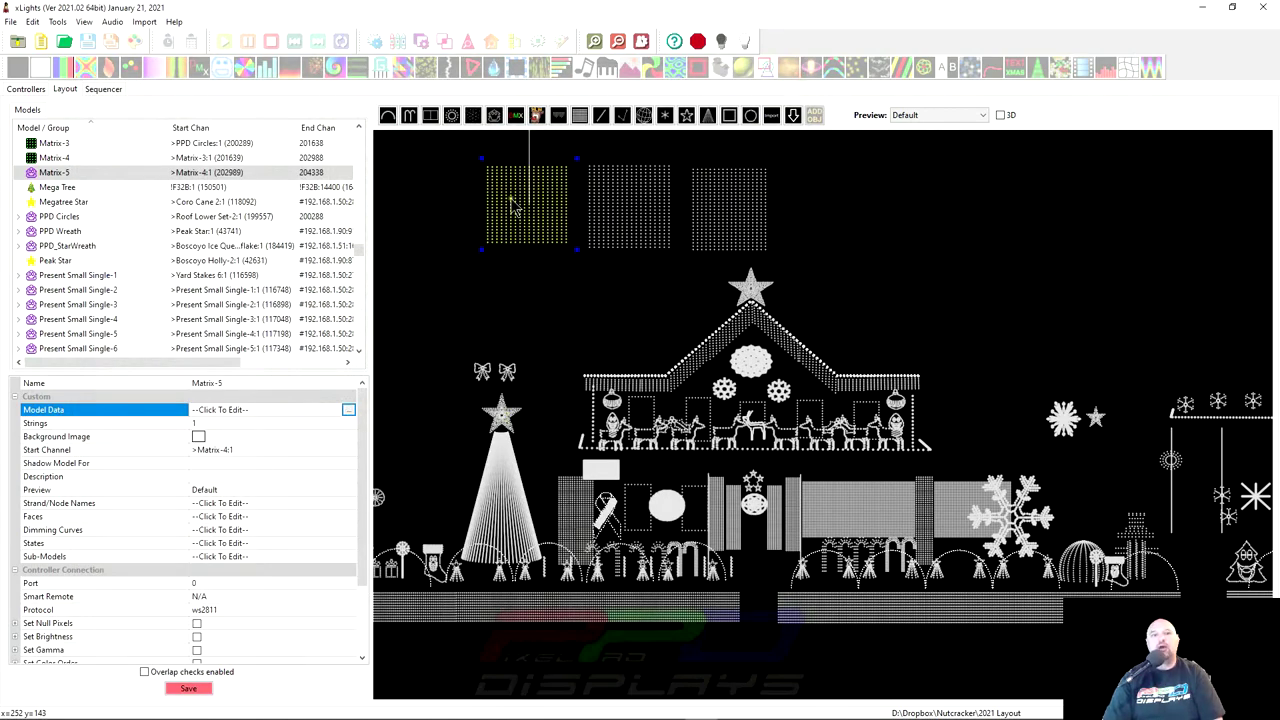
Check Matrix-4's wiring direction, then move Matrix-5 slightly down and left.
click(636, 236)
click(263, 410)
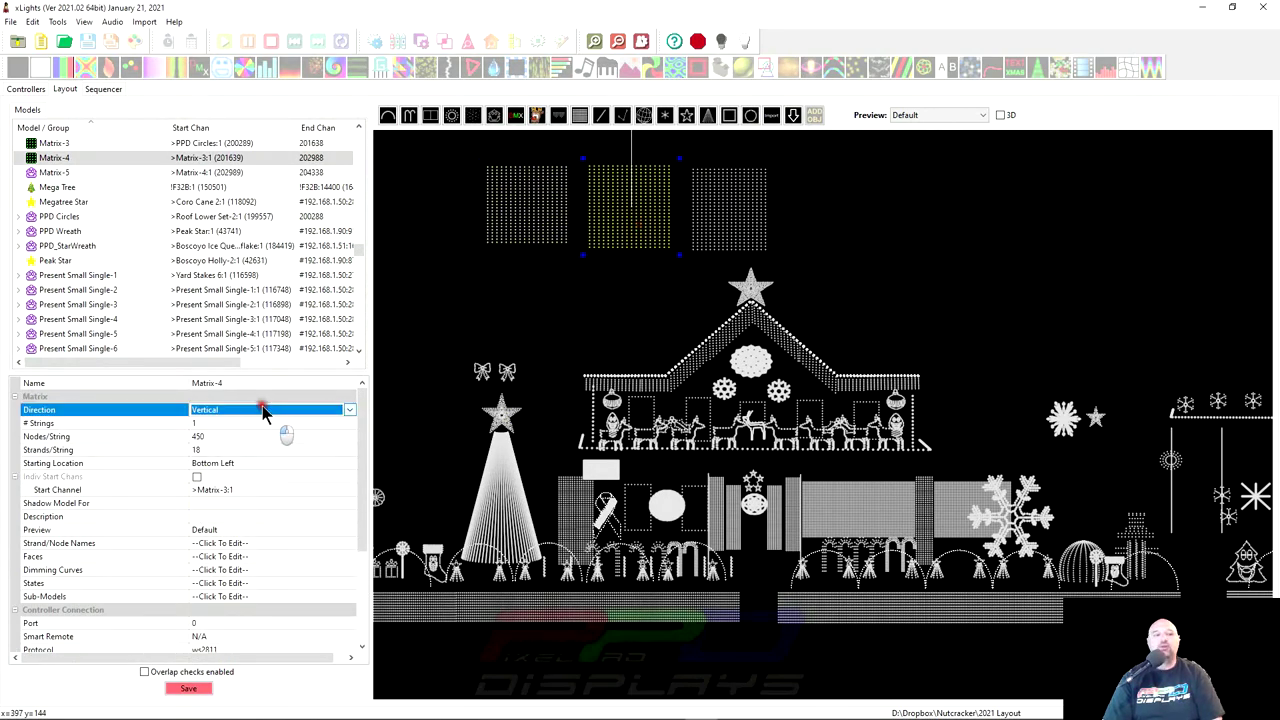
mouse_move(539, 232)
mouse_down()
mouse_move(519, 260)
mouse_move(519, 243)
mouse_up()
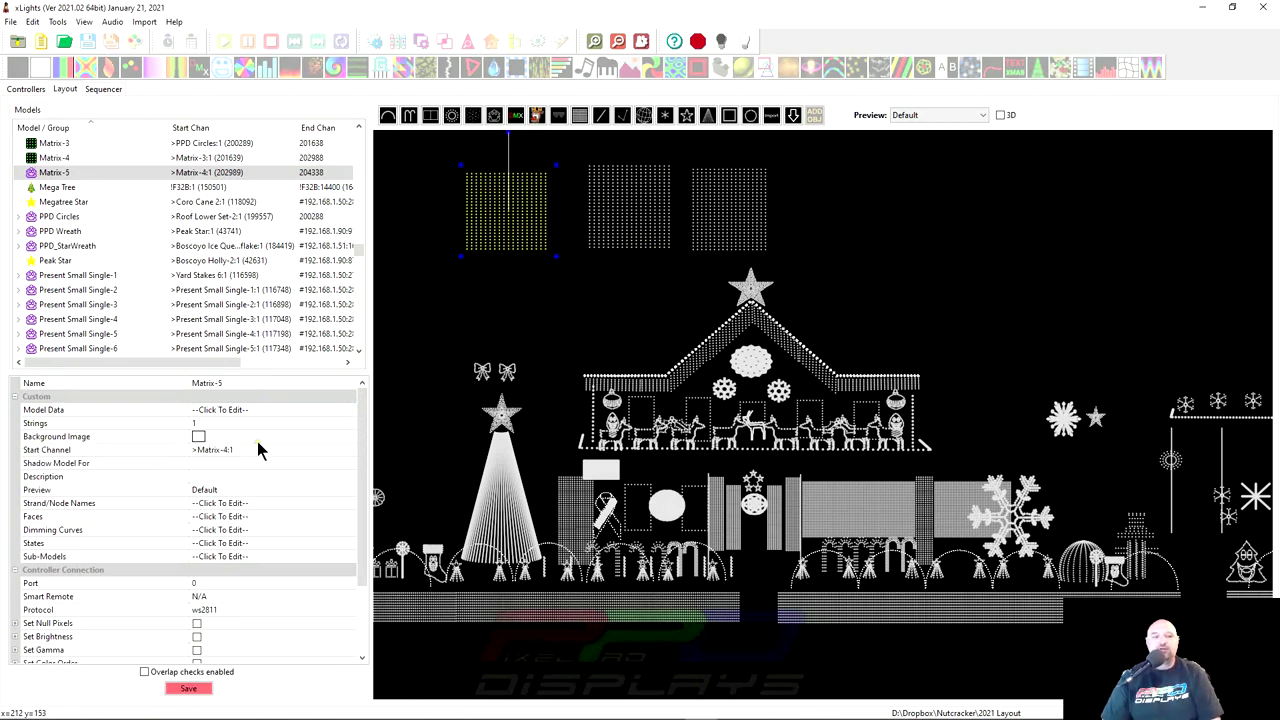
Set Matrix-5 to 2 strings with individual start nodes.
click(198, 424)
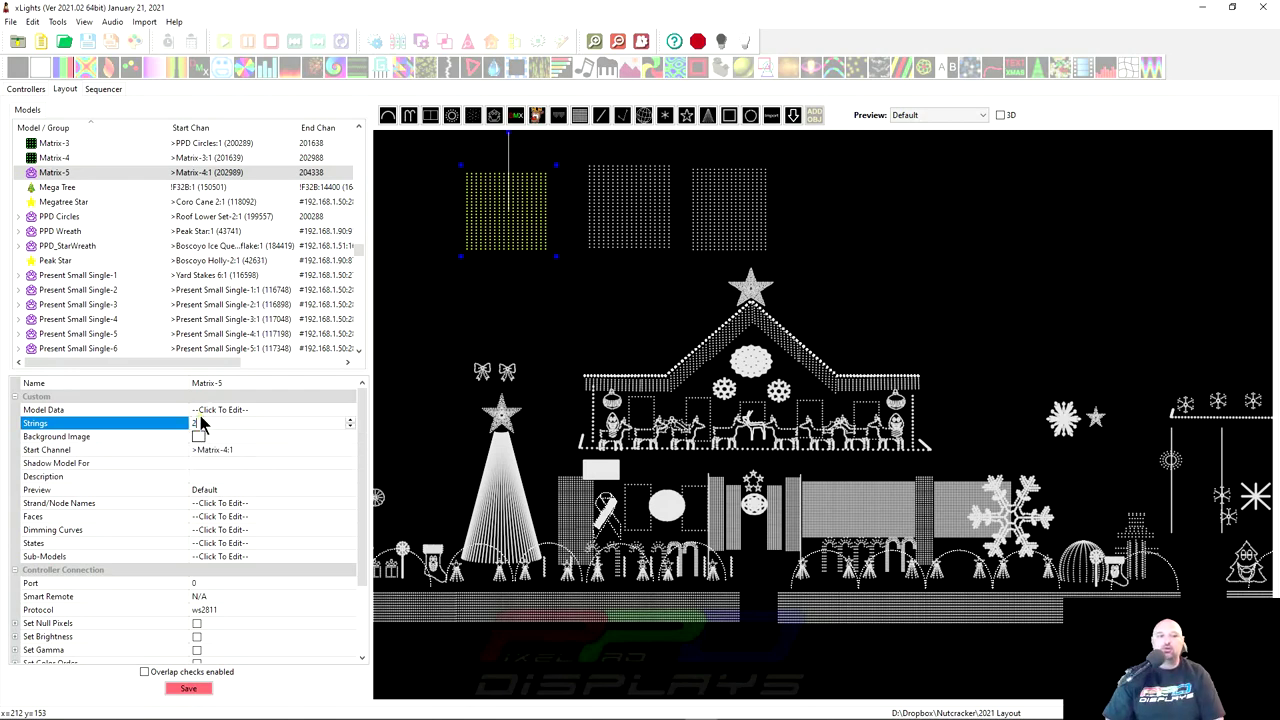
text(2)
key(Return)
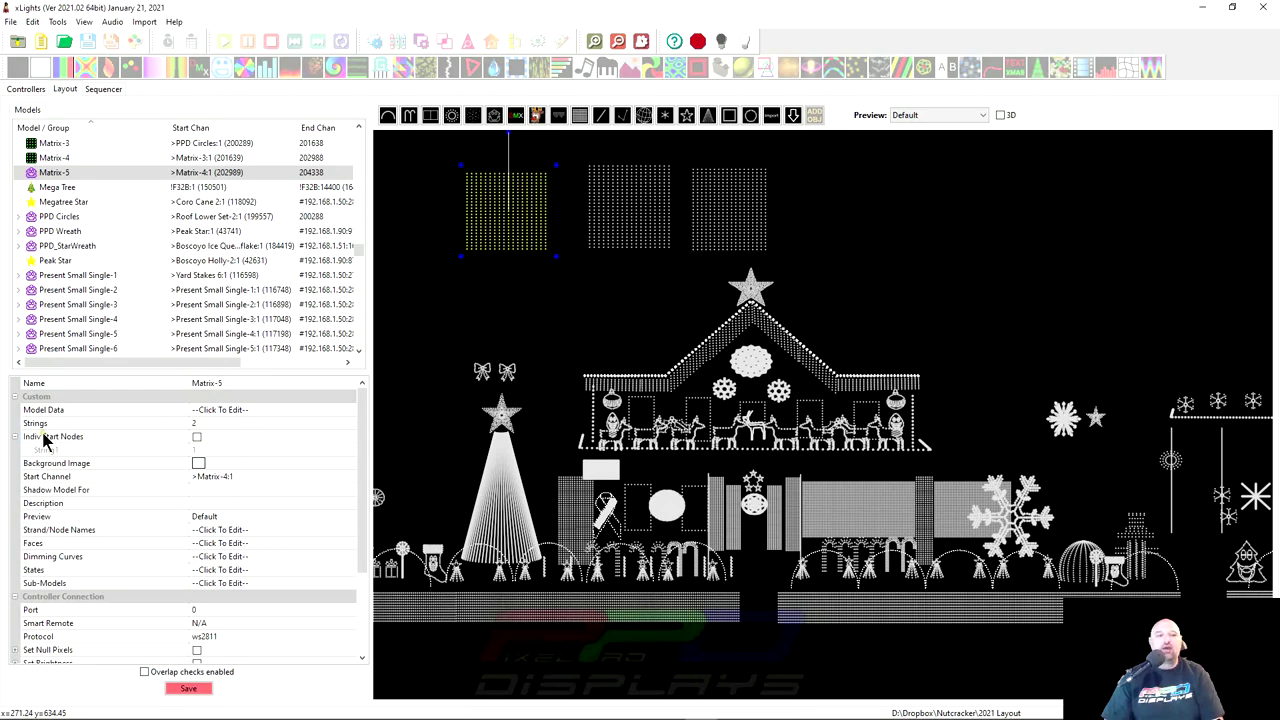
click(197, 438)
click(652, 214)
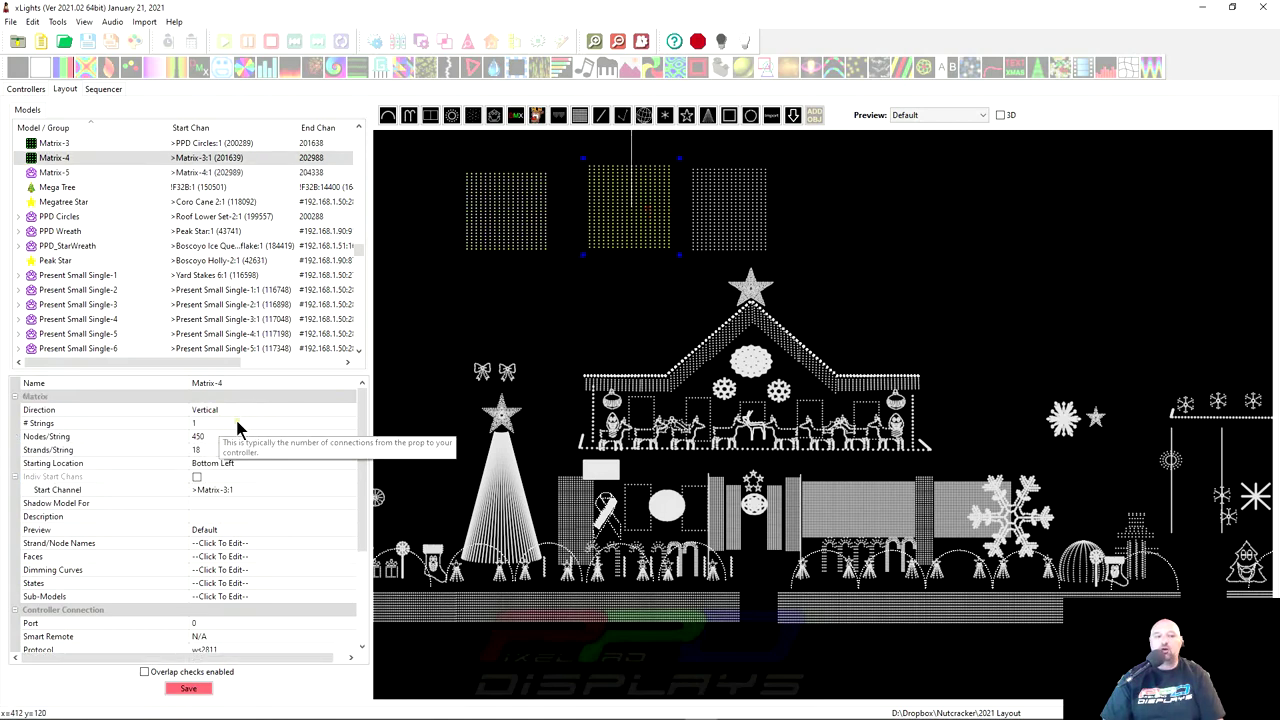
click(526, 236)
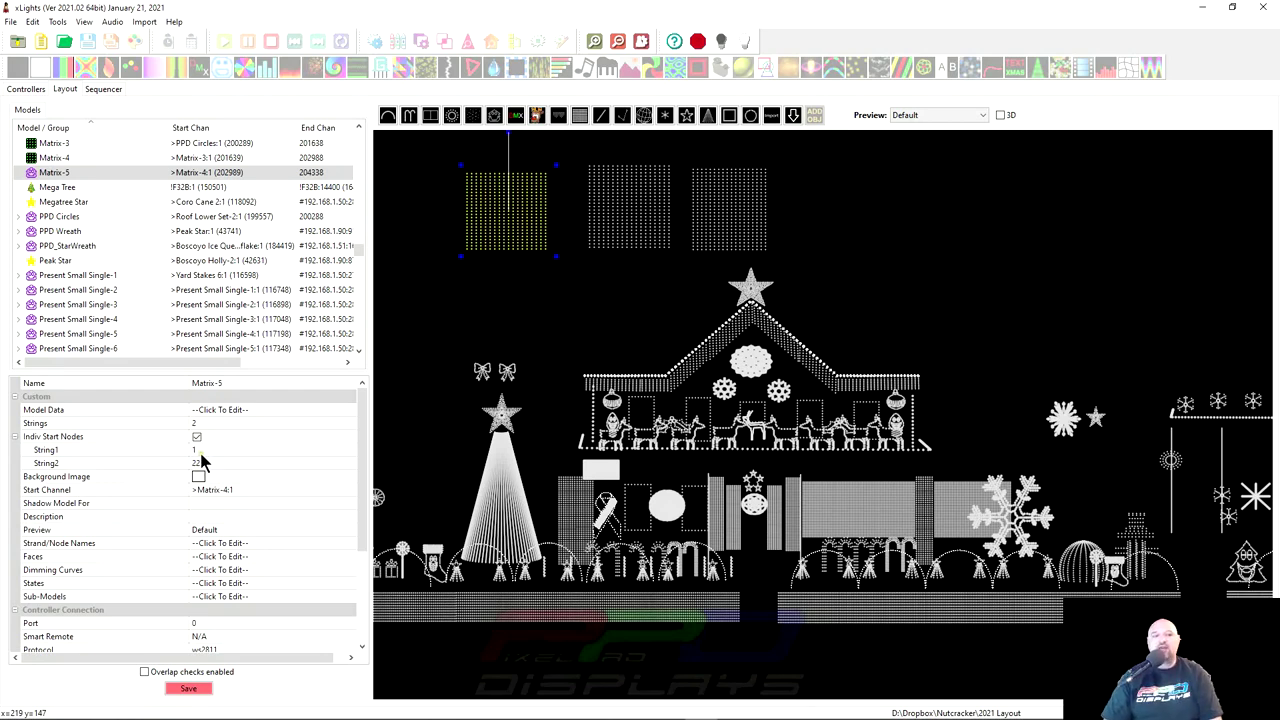
Set Matrix-5's second string to start at node 251.
click(200, 452)
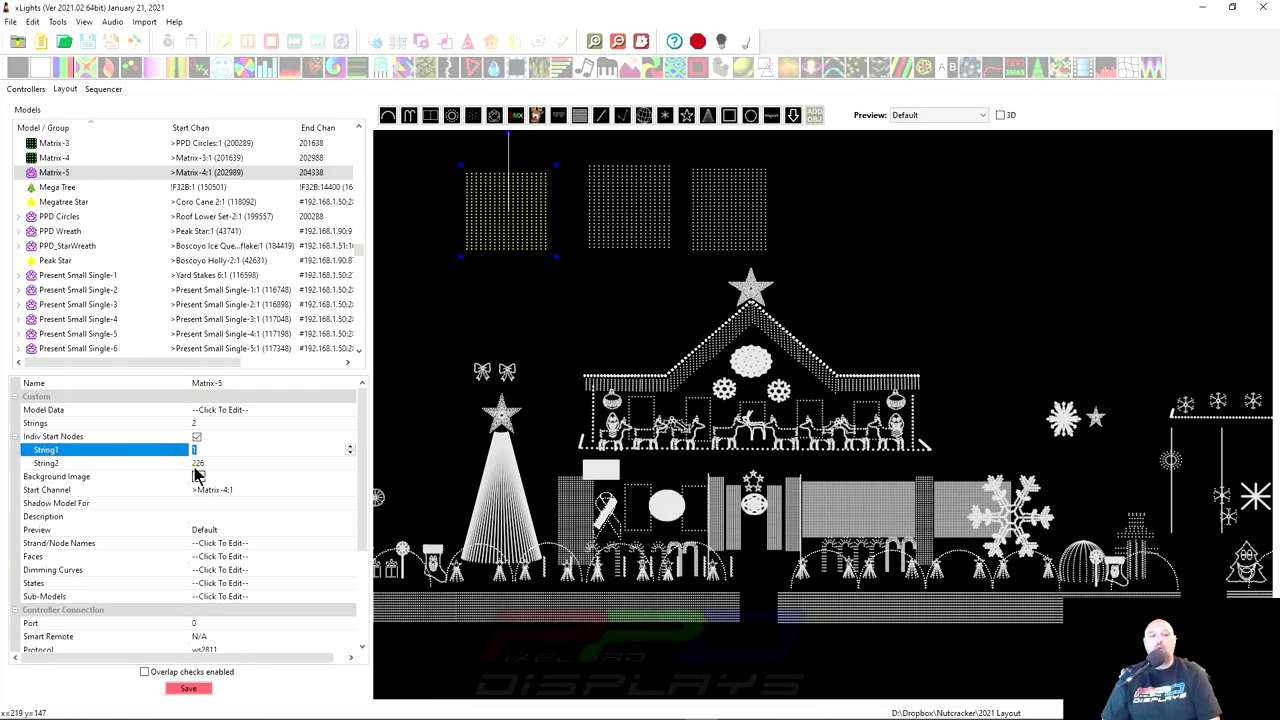
click(197, 463)
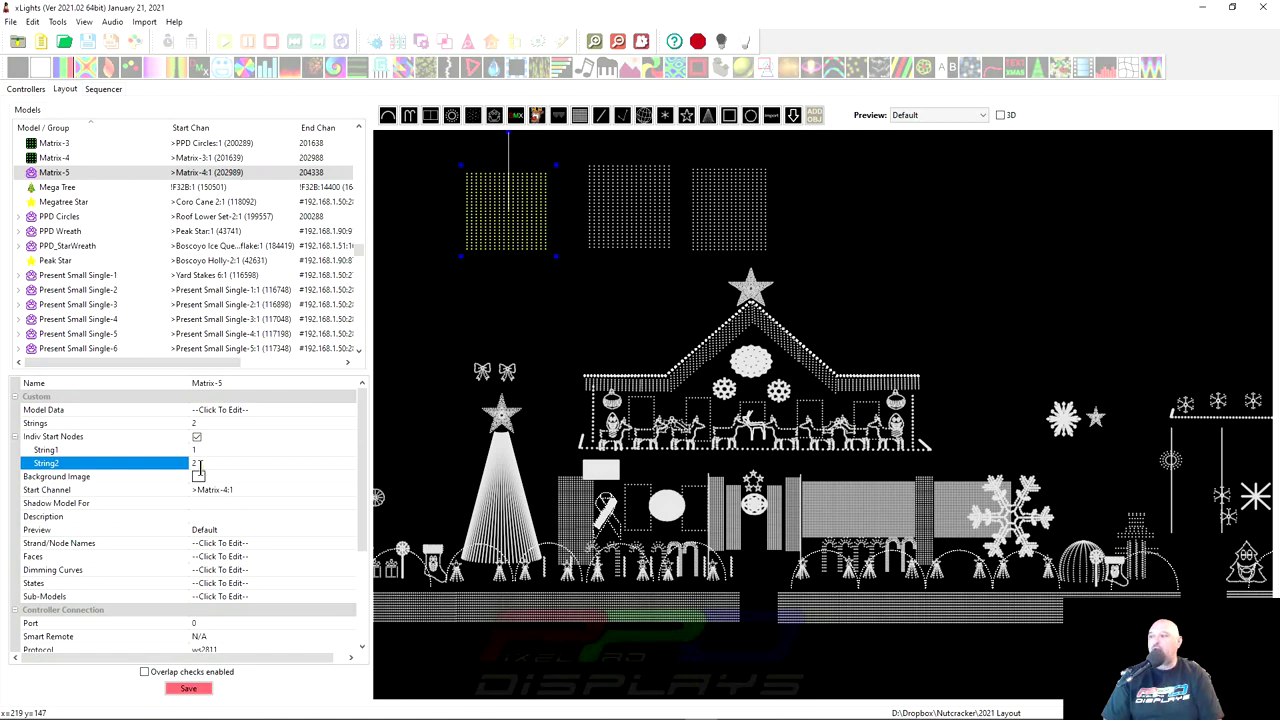
text(251)
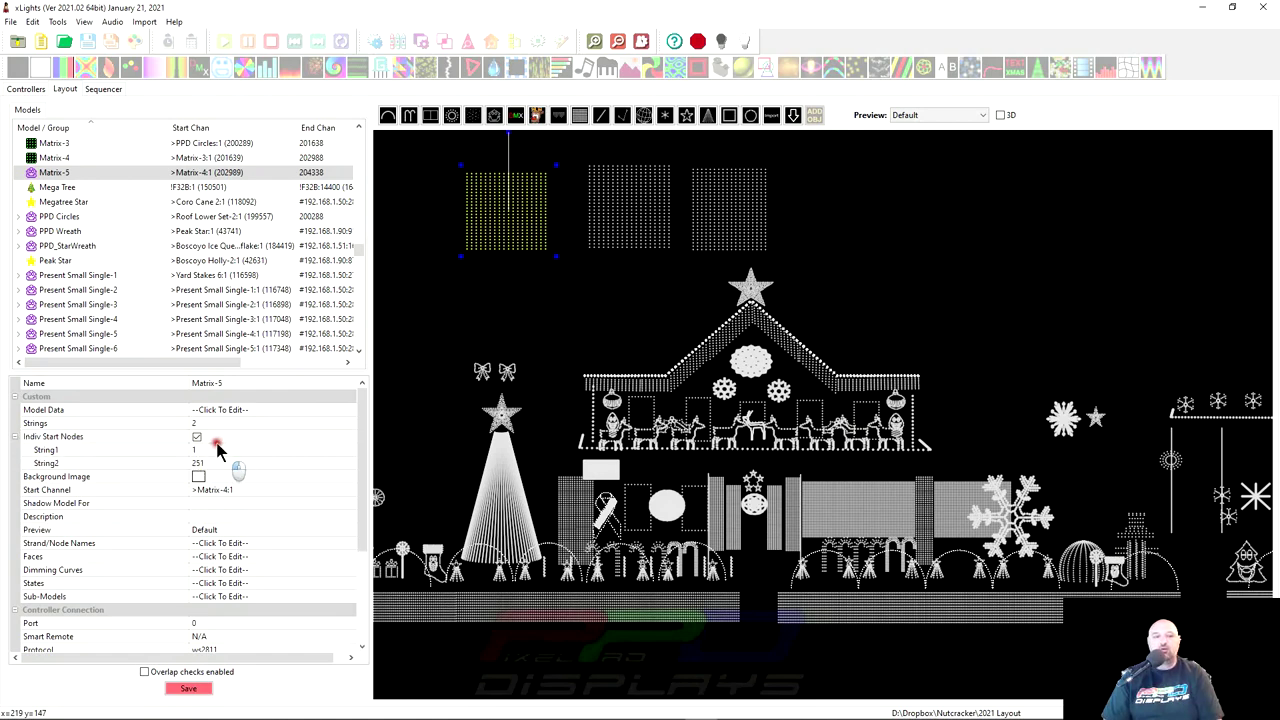
click(214, 450)
click(210, 463)
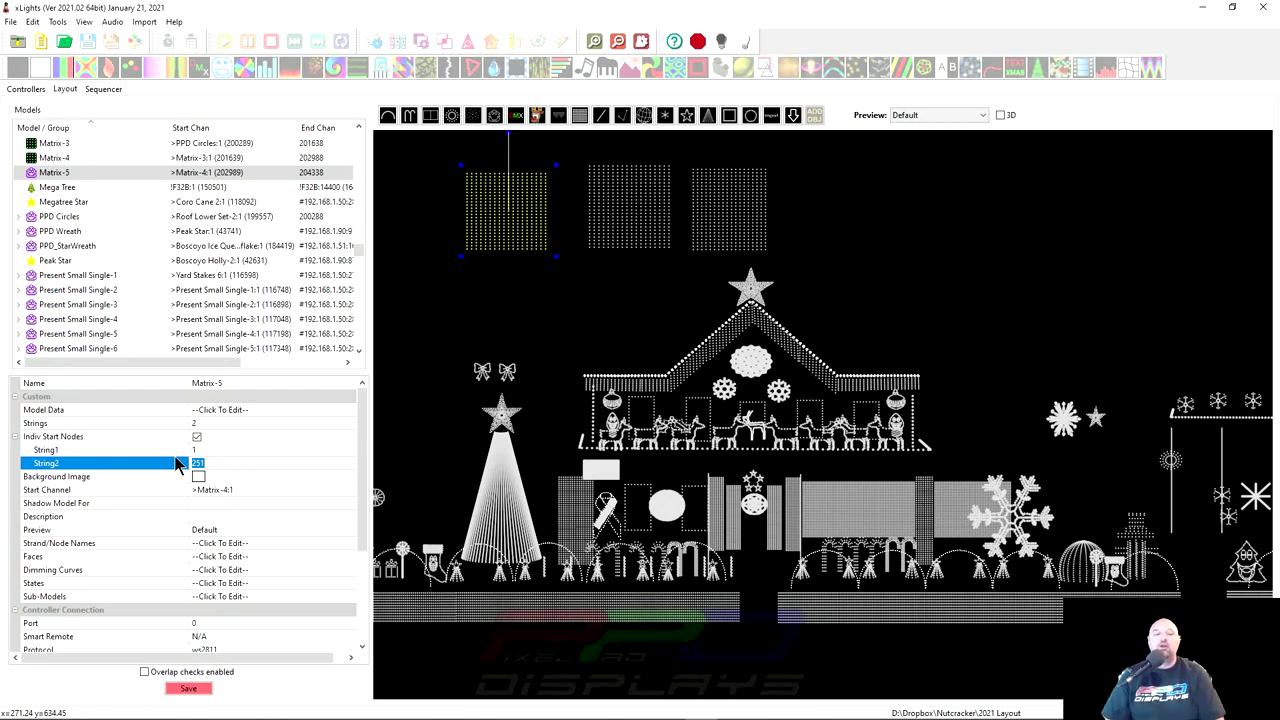
Reposition Matrix-5 and Matrix-4, raising Matrix-5 level with the other matrices.
drag(527, 253, 497, 290)
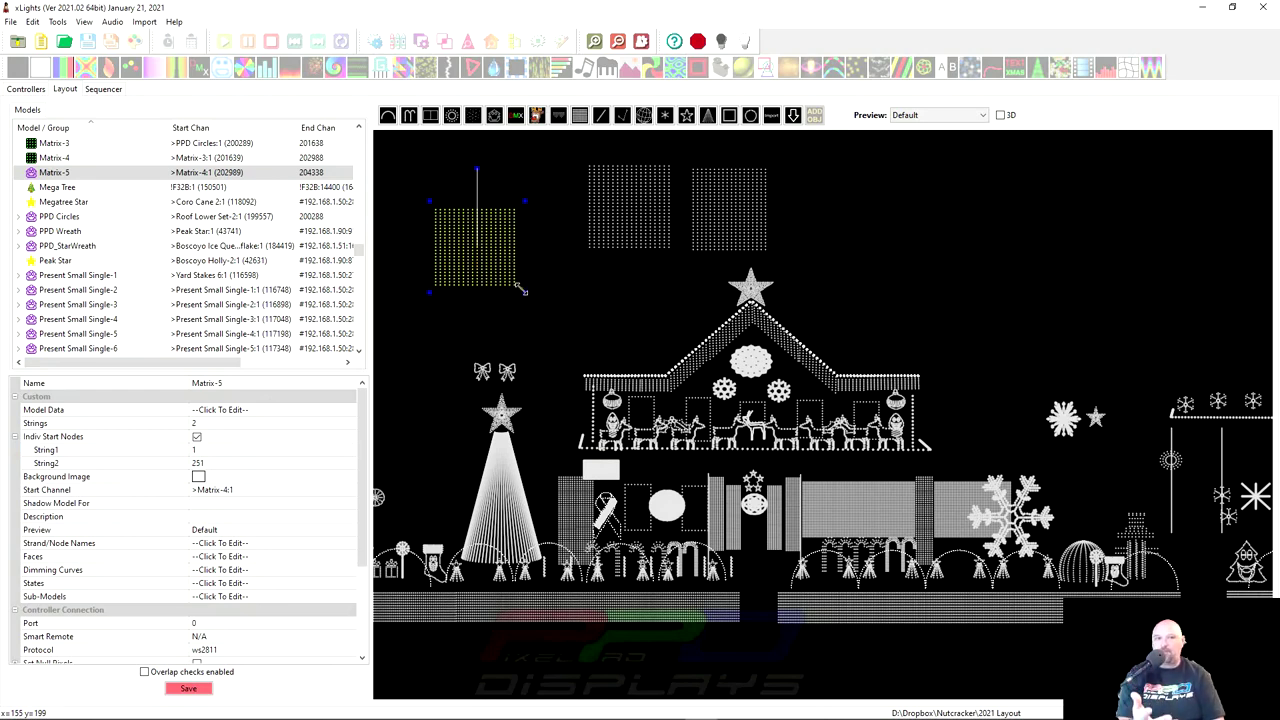
click(640, 221)
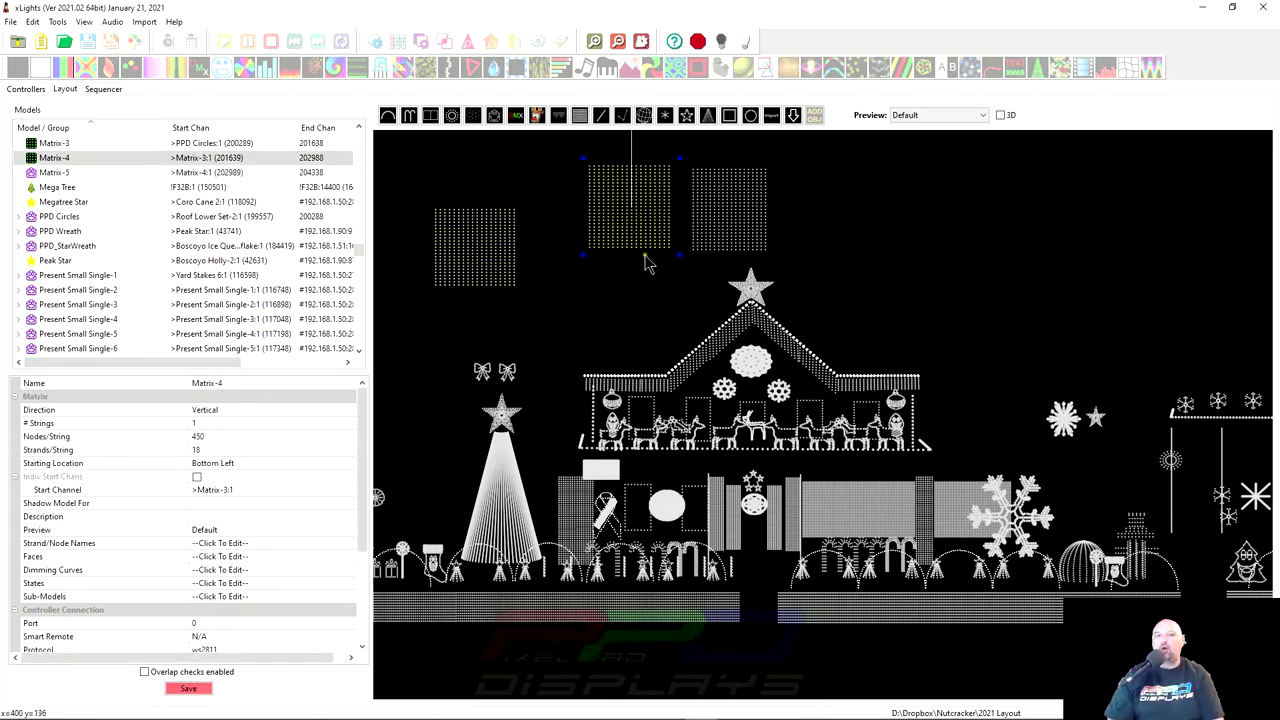
drag(640, 200, 626, 212)
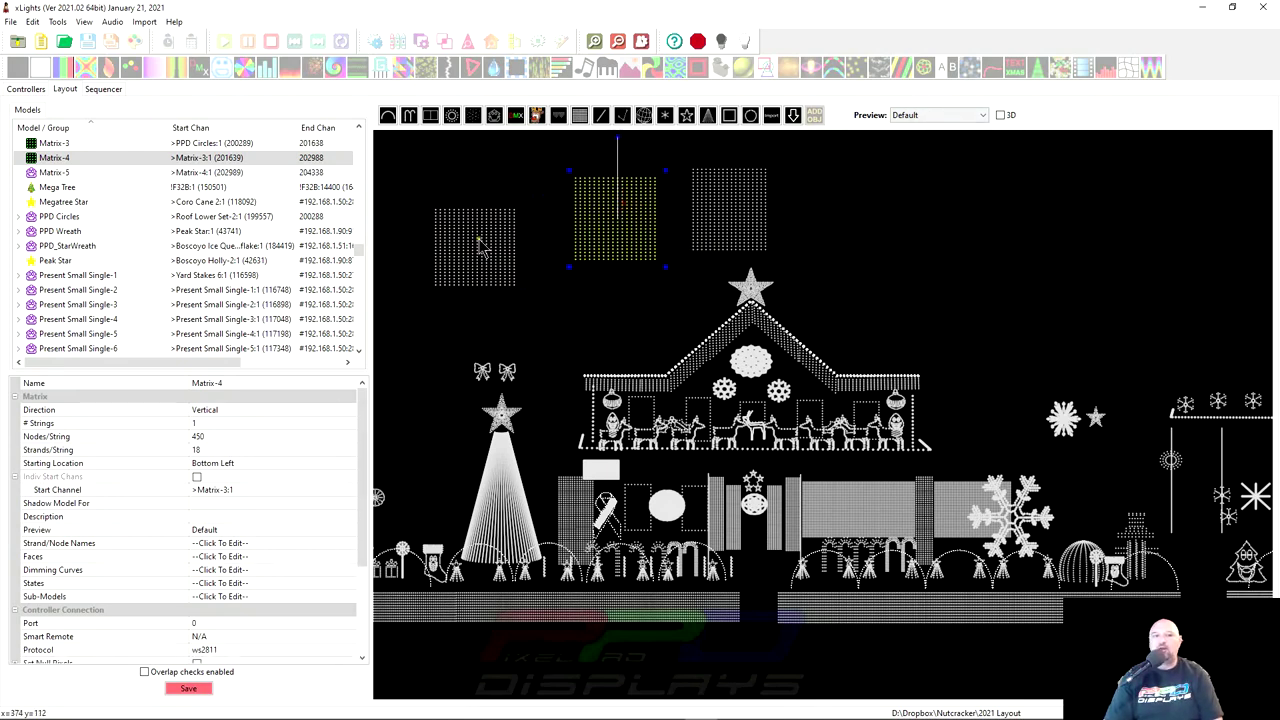
drag(480, 248, 474, 226)
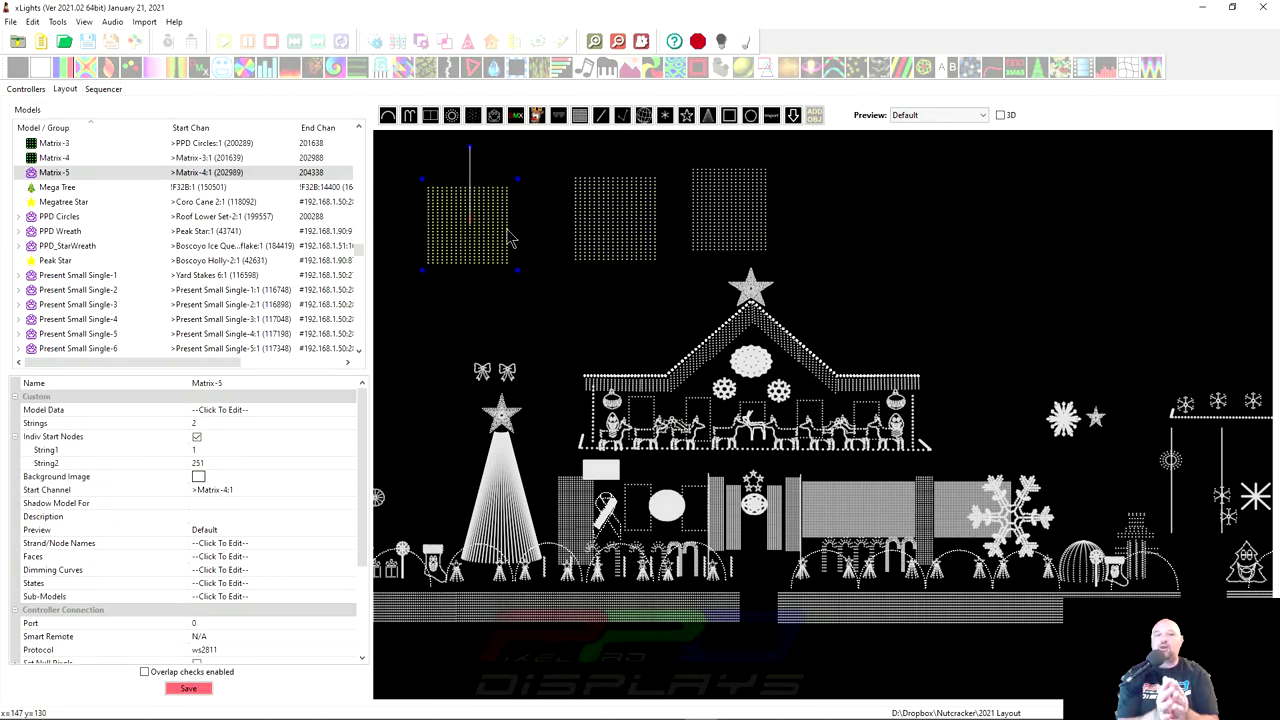
right_click(448, 250)
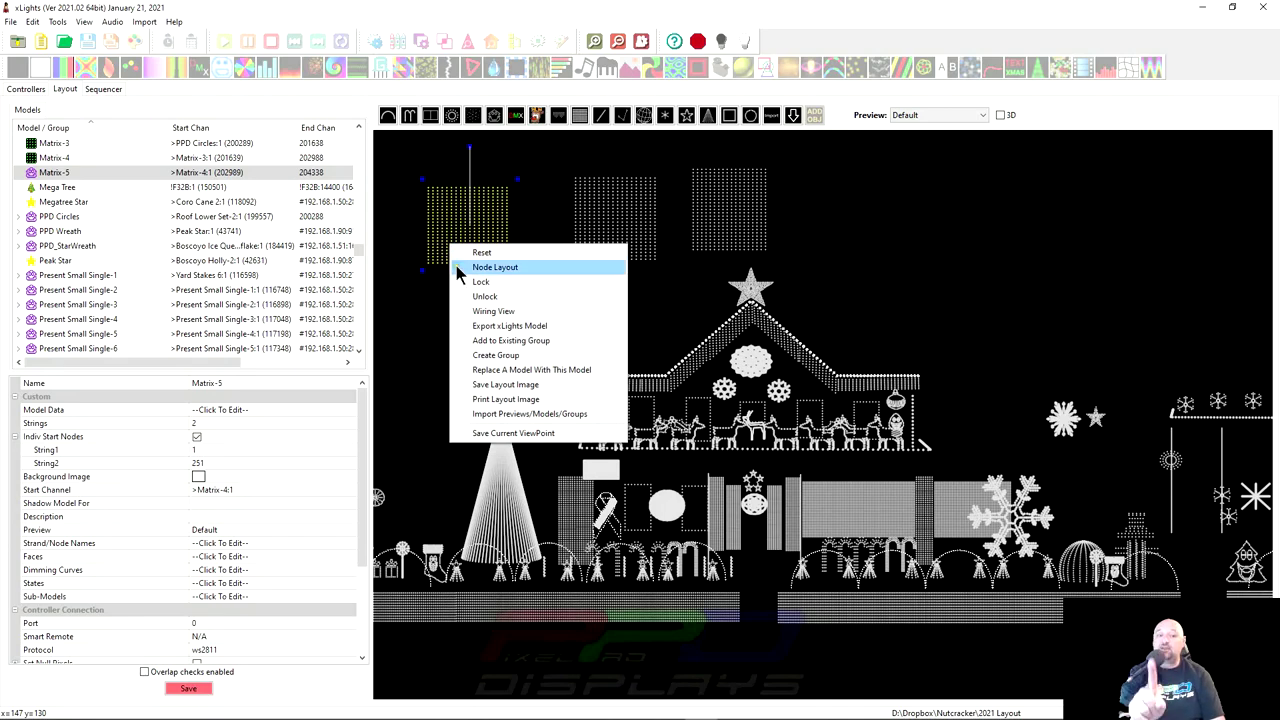
click(459, 268)
drag(386, 378, 878, 644)
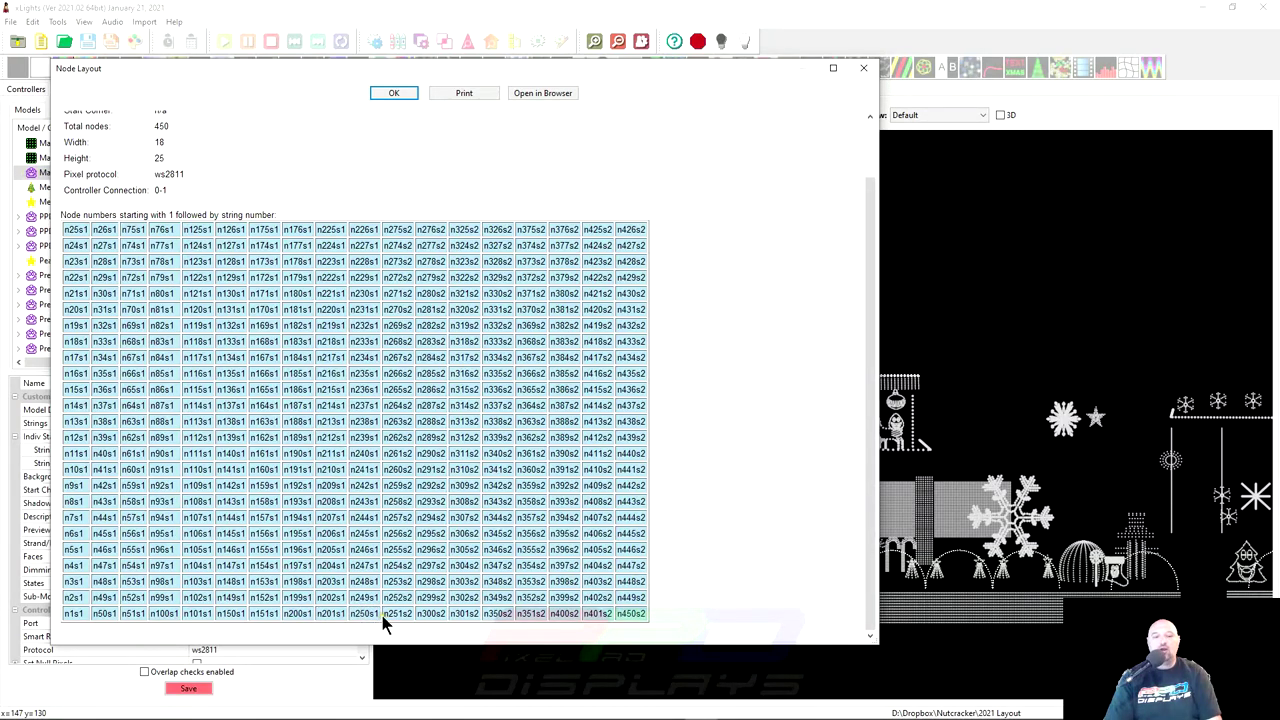
drag(384, 614, 414, 628)
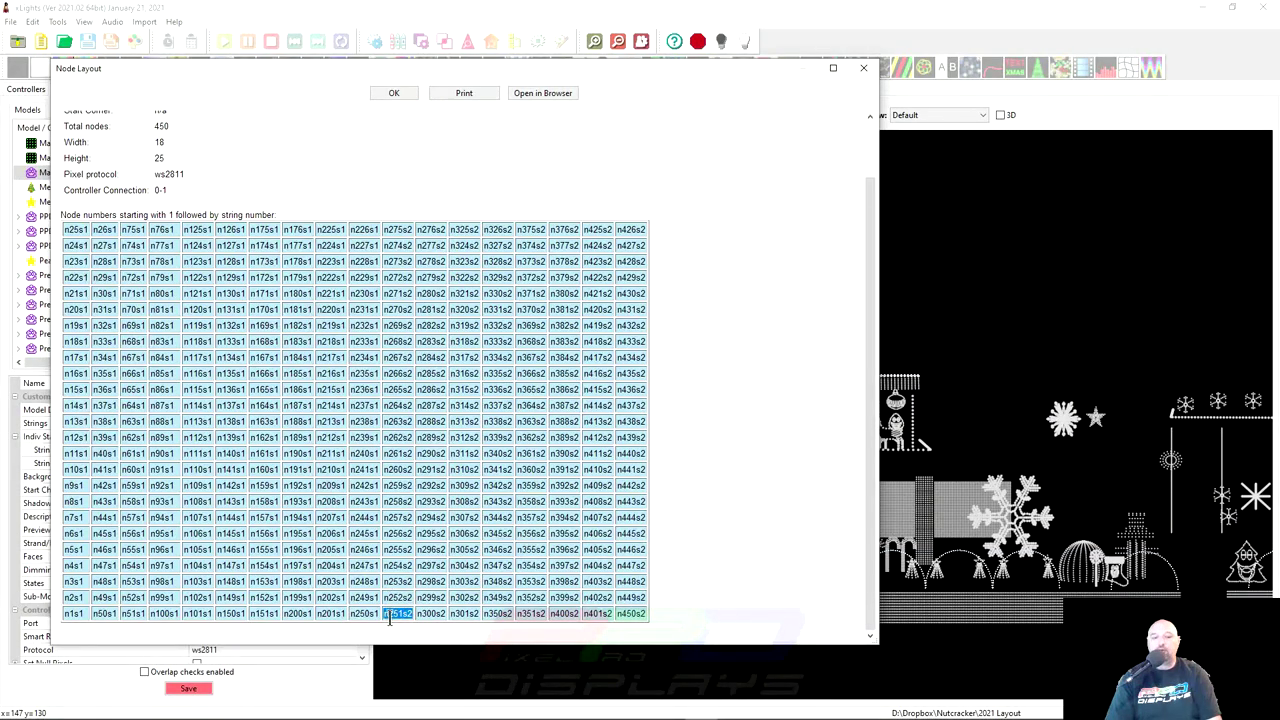
drag(388, 222, 394, 123)
click(400, 195)
drag(640, 613, 381, 612)
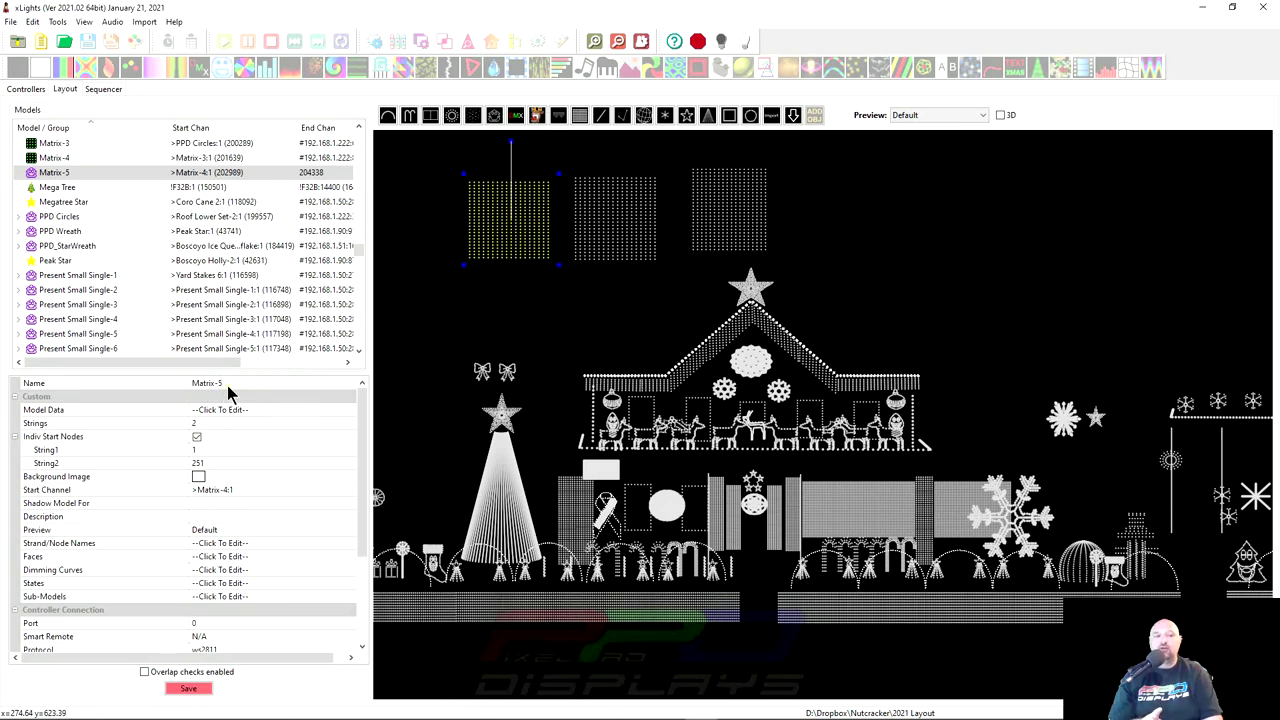
Rename Matrix-5 to its new matrix name and save the layout.
click(227, 384)
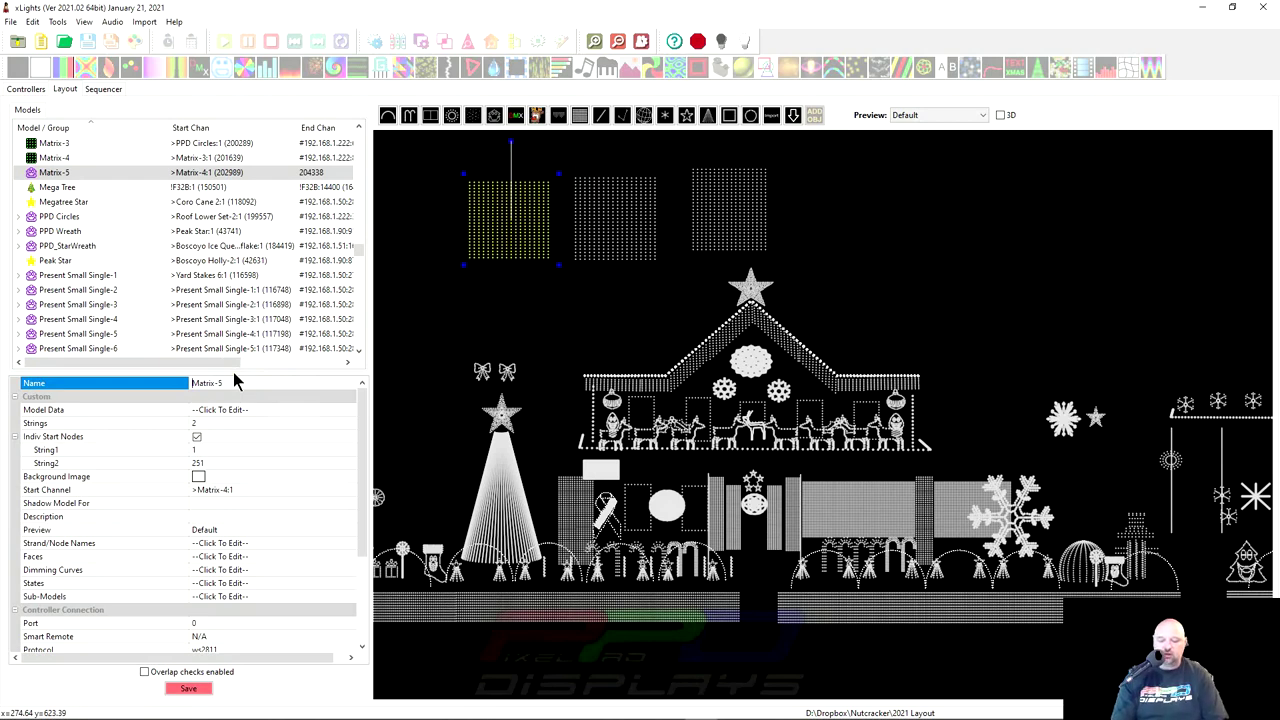
text(Mars)
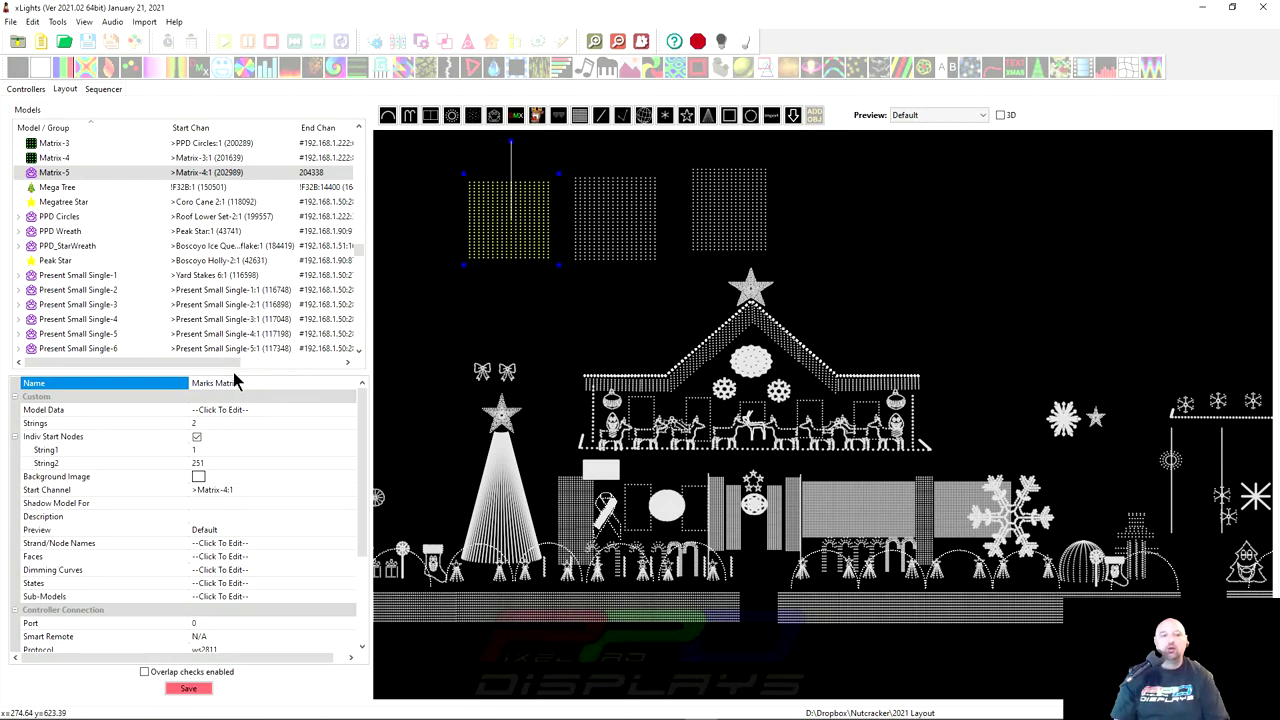
key(Return)
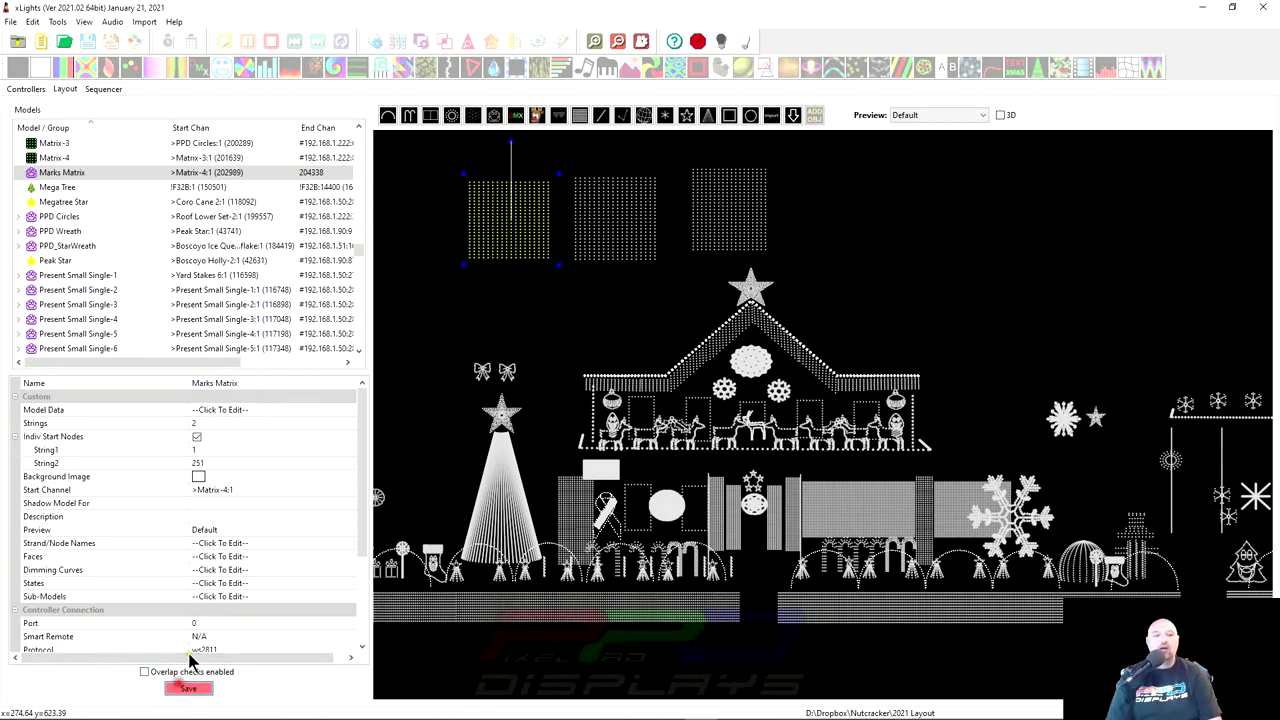
key(ctrl+s)
Set the start channel to universe 1 of 192.168.1.222, giving #192.168.1.222:1:1.
click(345, 490)
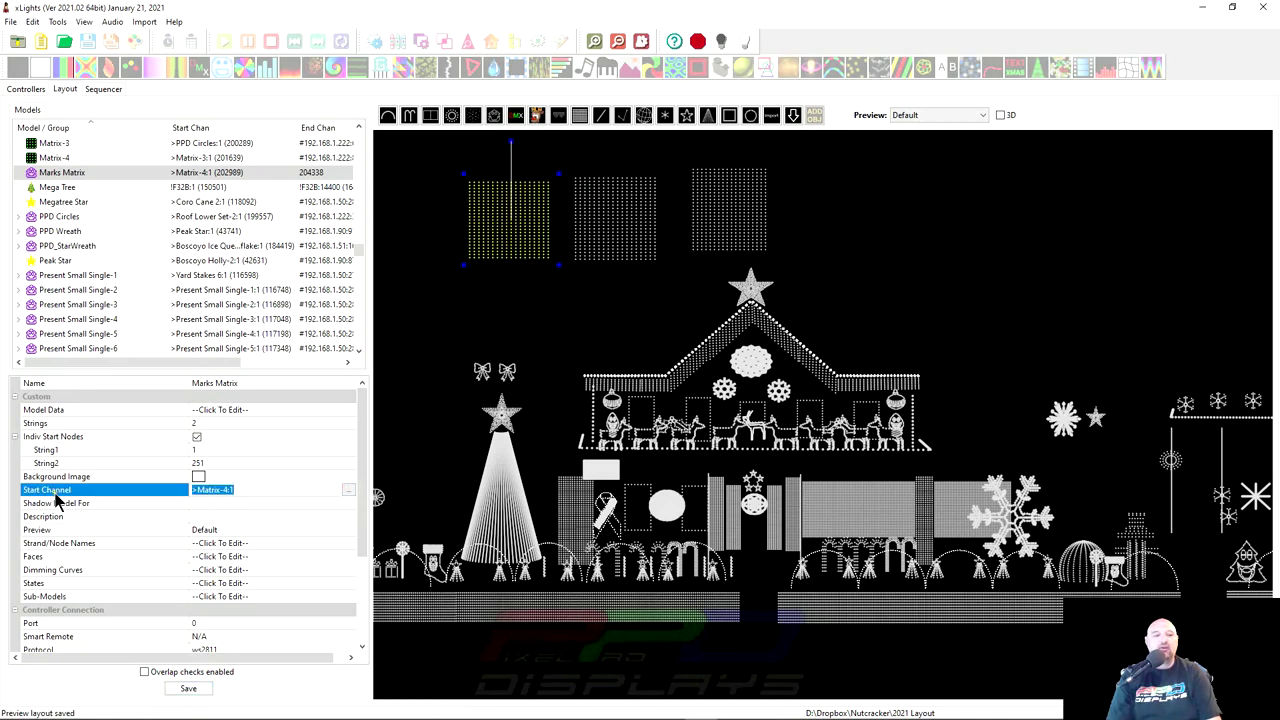
click(347, 490)
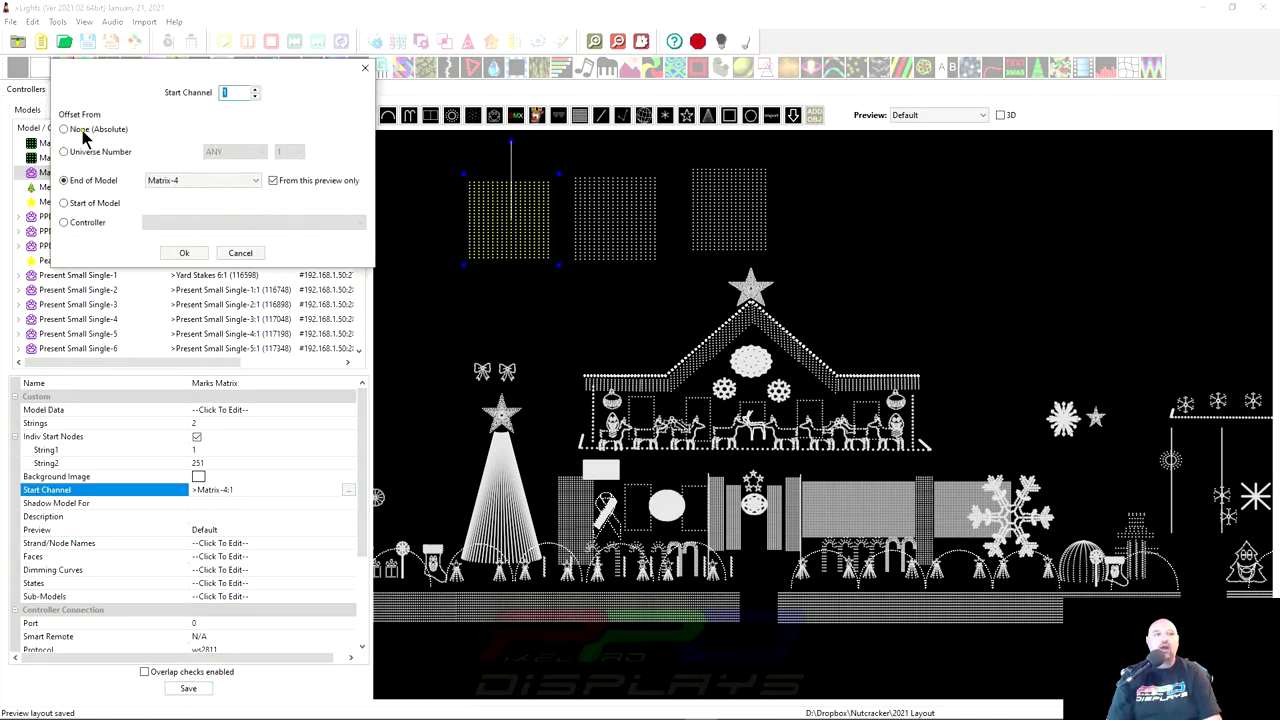
click(65, 152)
click(213, 153)
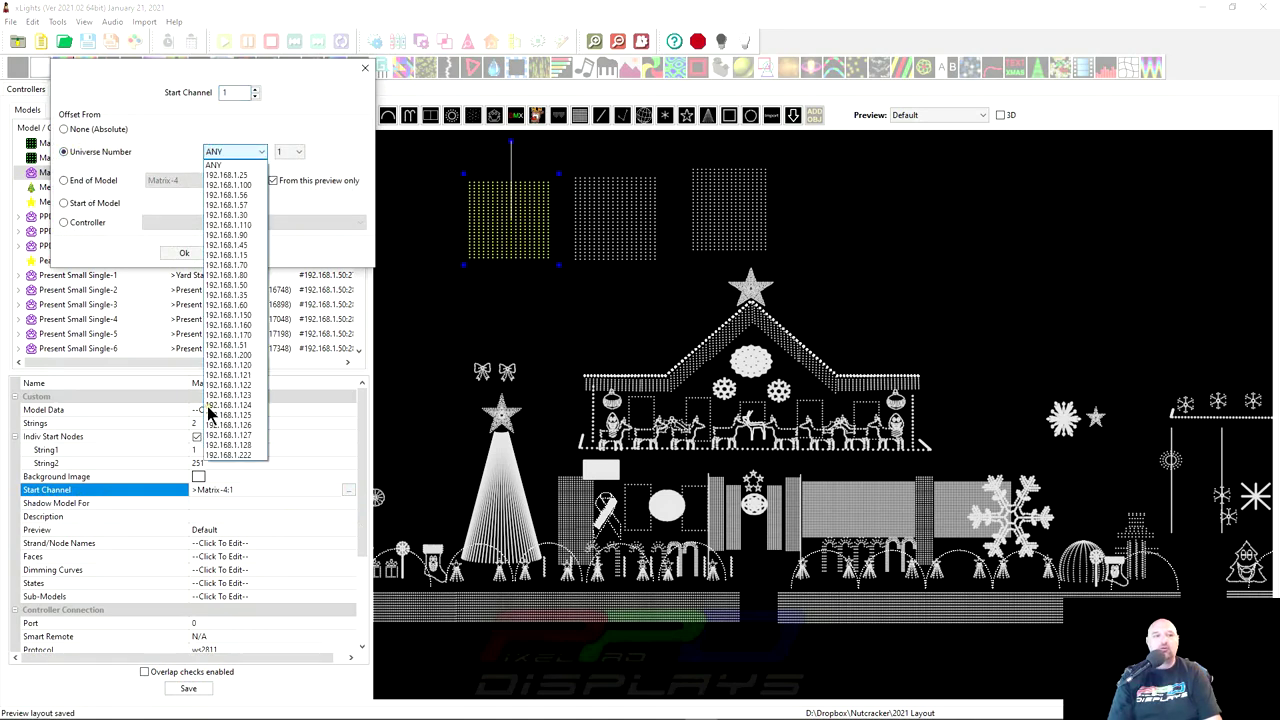
click(229, 456)
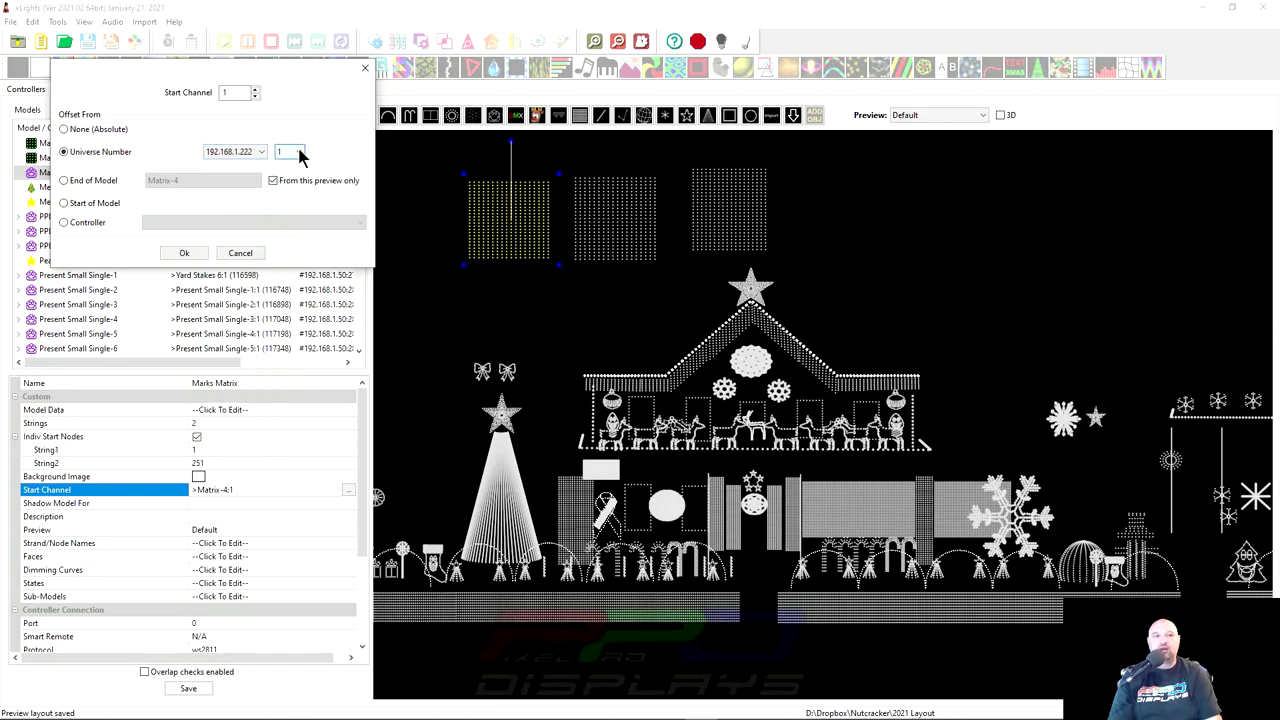
click(298, 152)
click(288, 151)
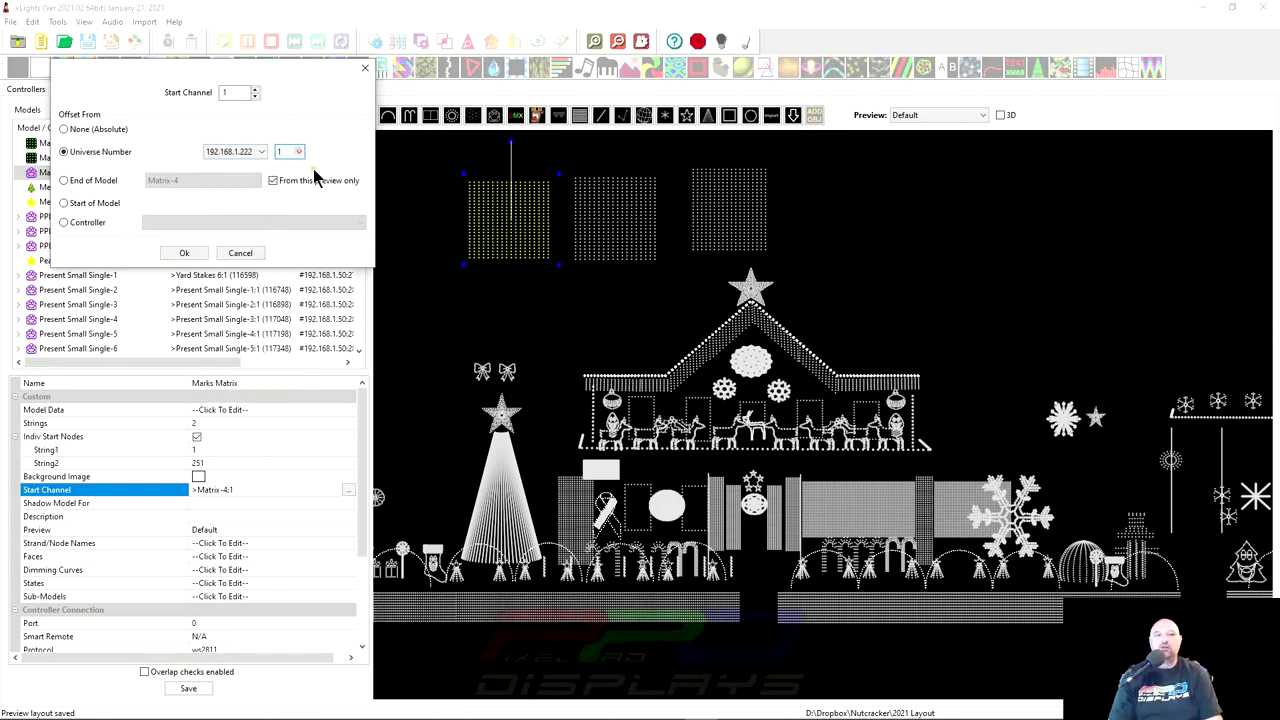
click(188, 252)
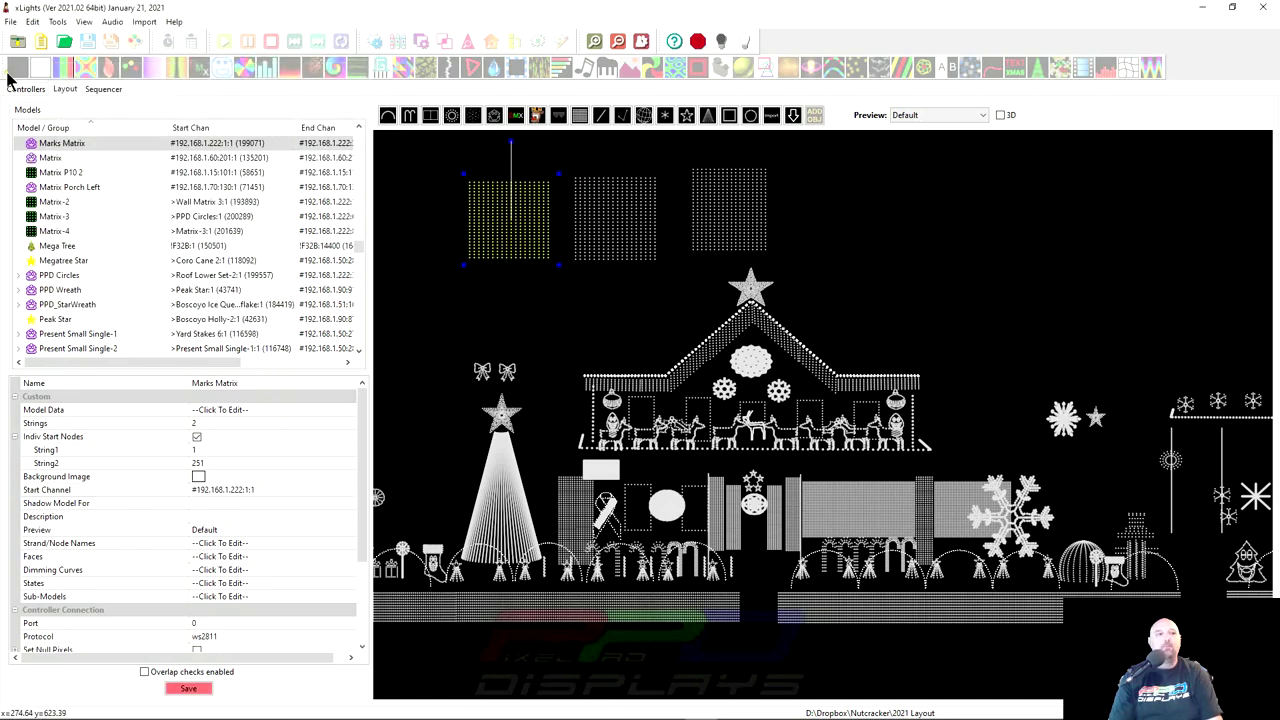
Save, then map the matrix to 192.168.1.222's Pixel Ports 1 and 2 (250/200 pixels).
click(188, 688)
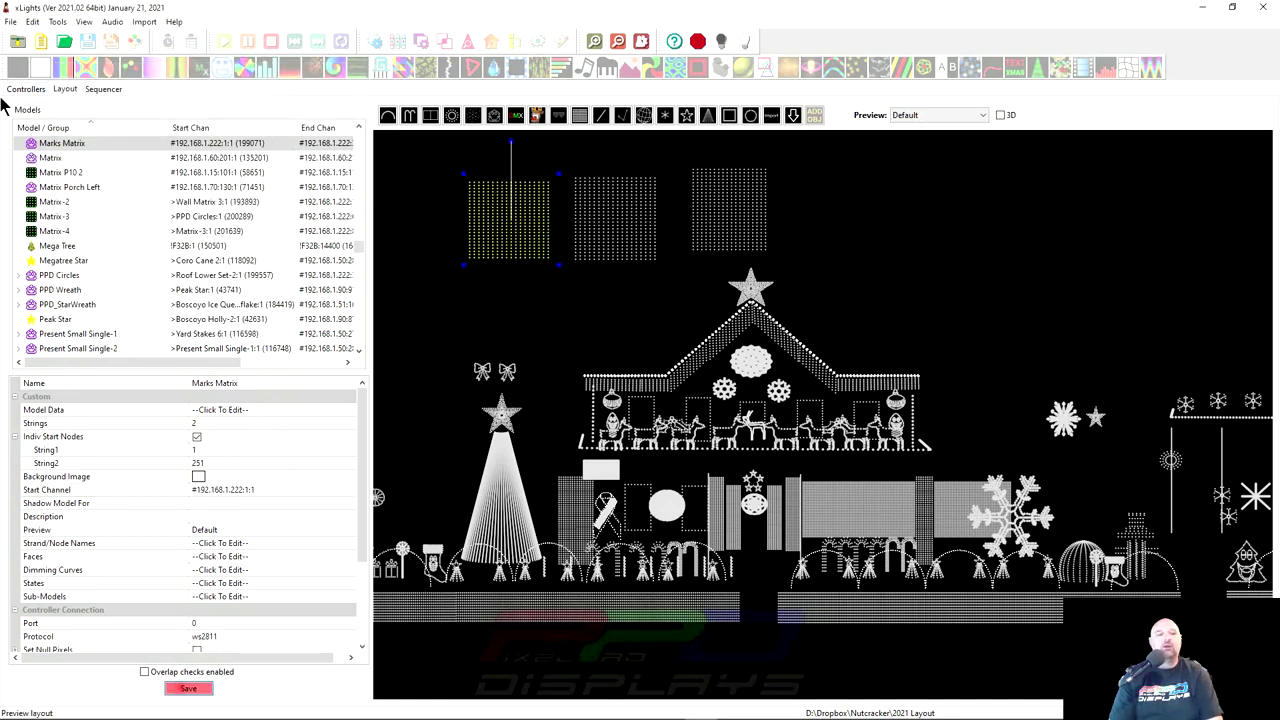
click(26, 90)
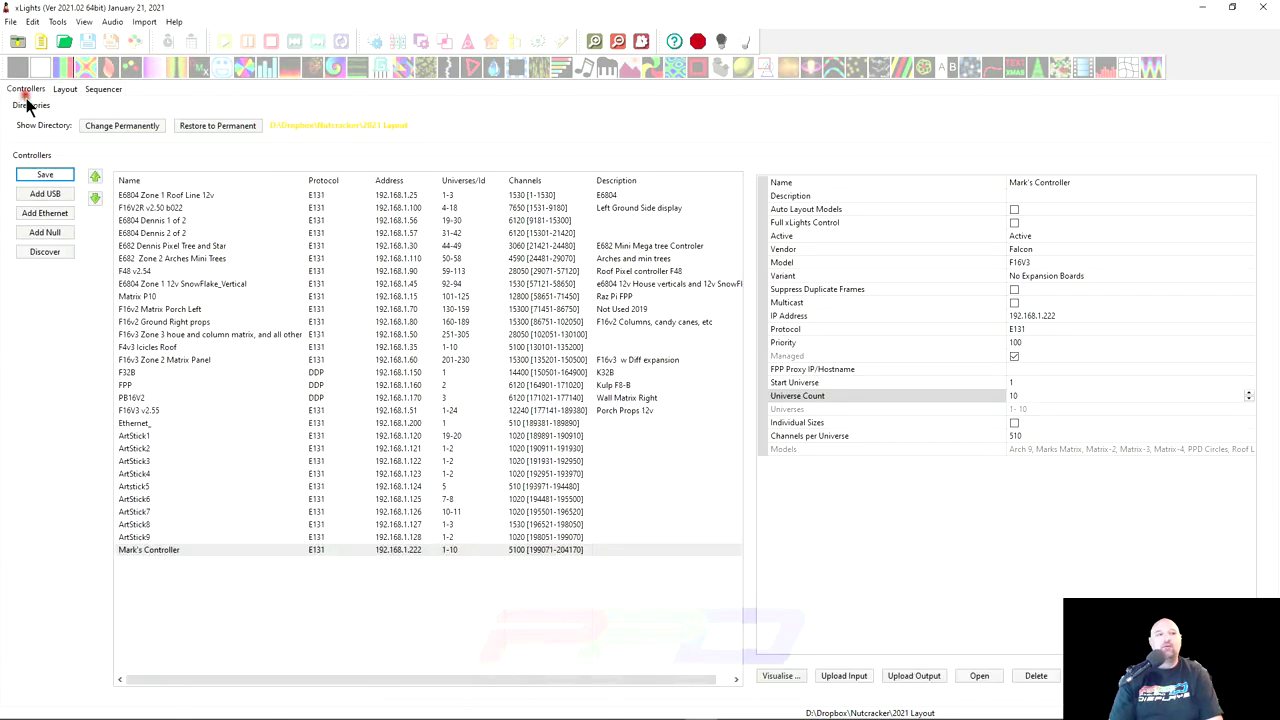
click(322, 549)
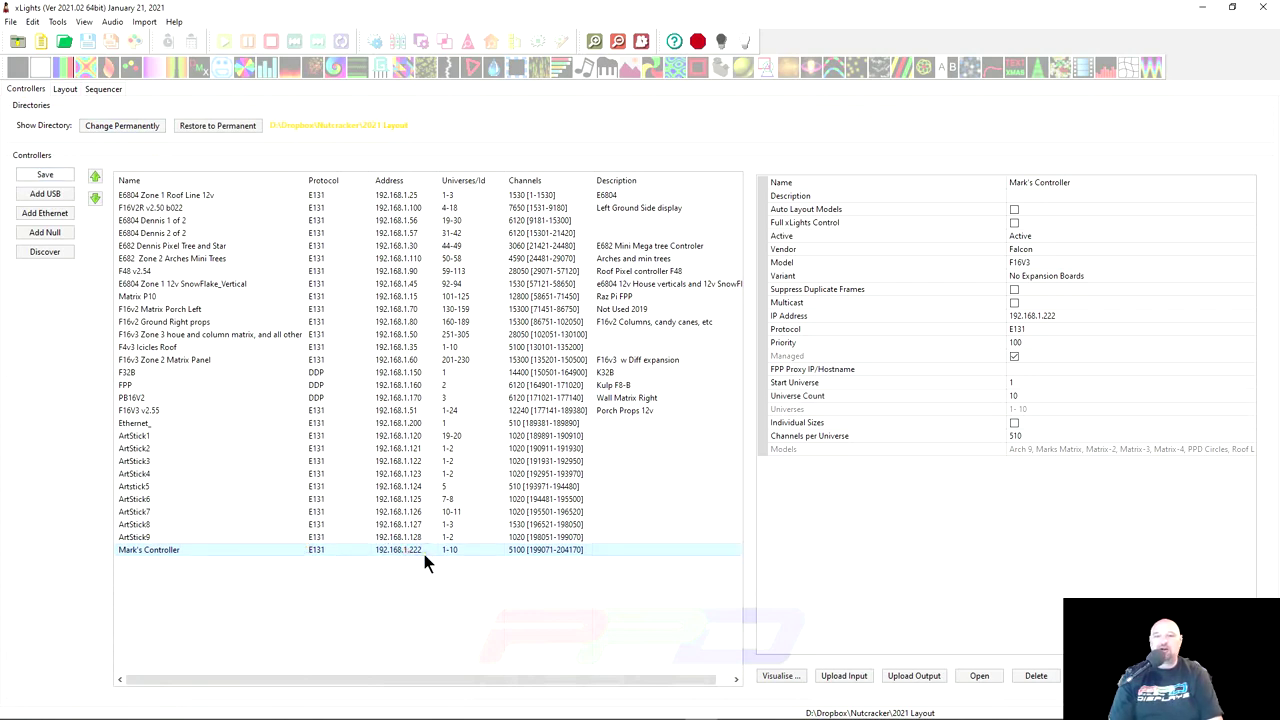
click(778, 676)
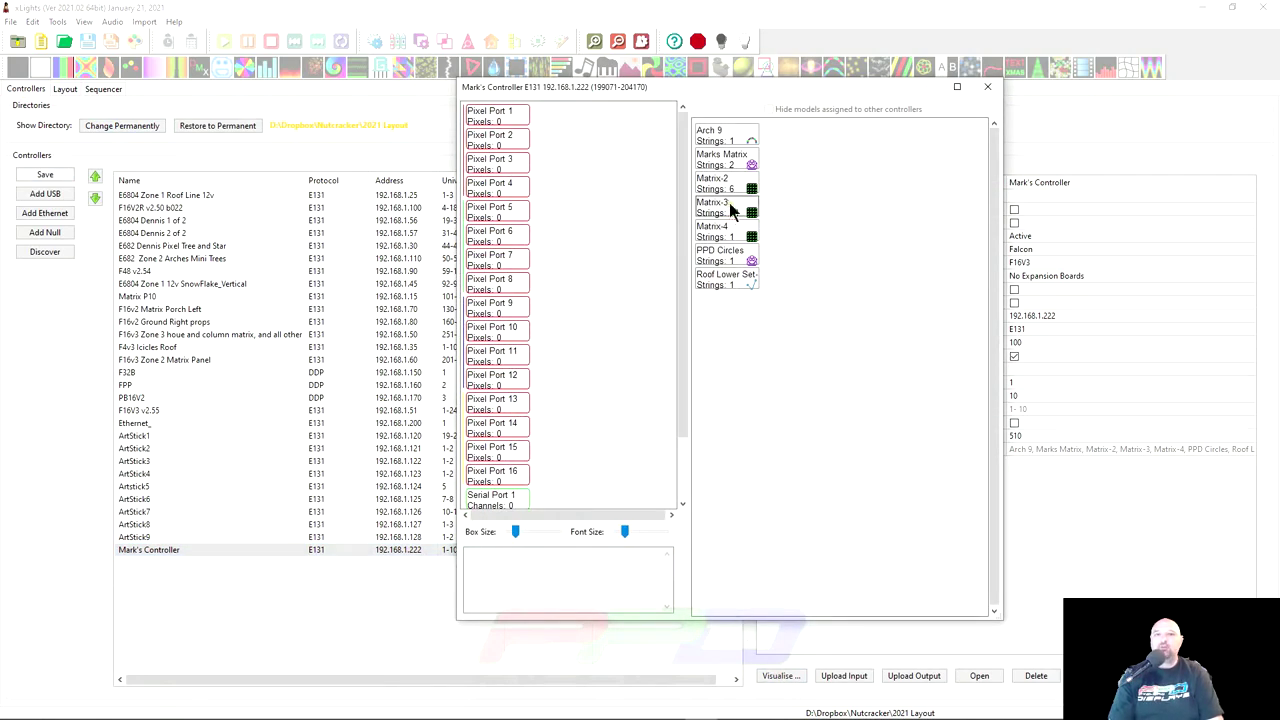
mouse_move(738, 165)
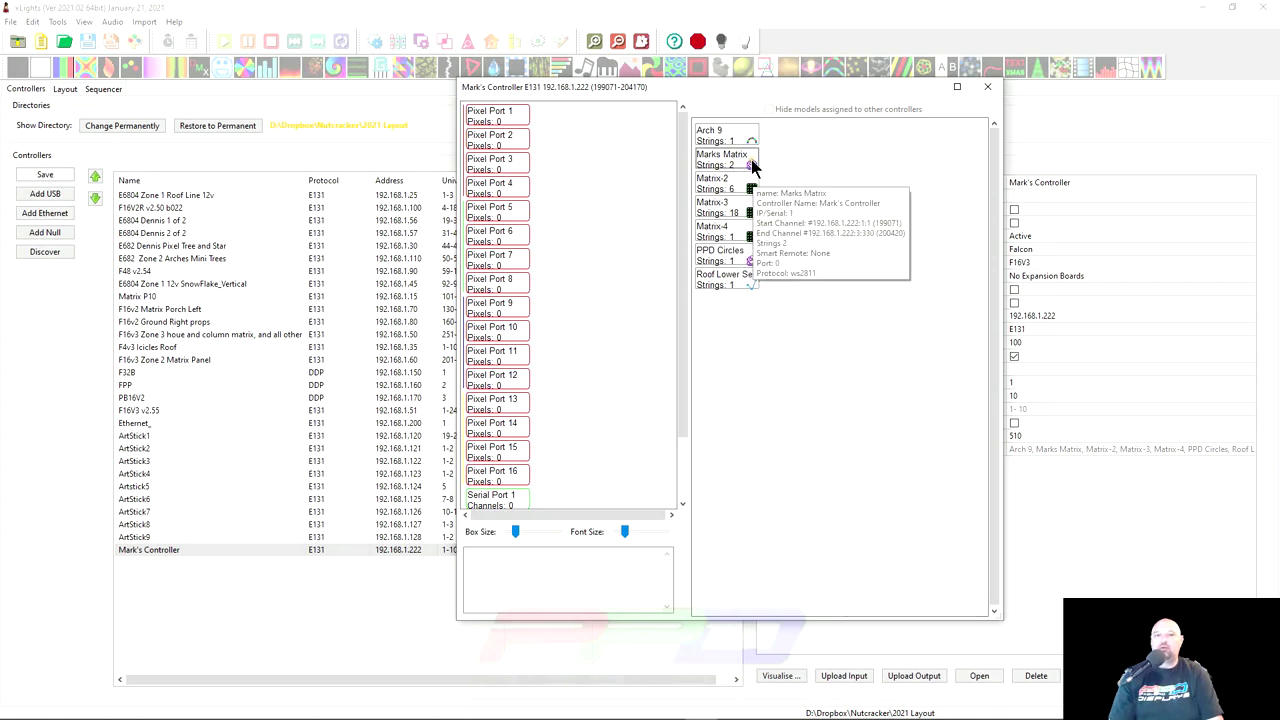
drag(752, 165, 565, 142)
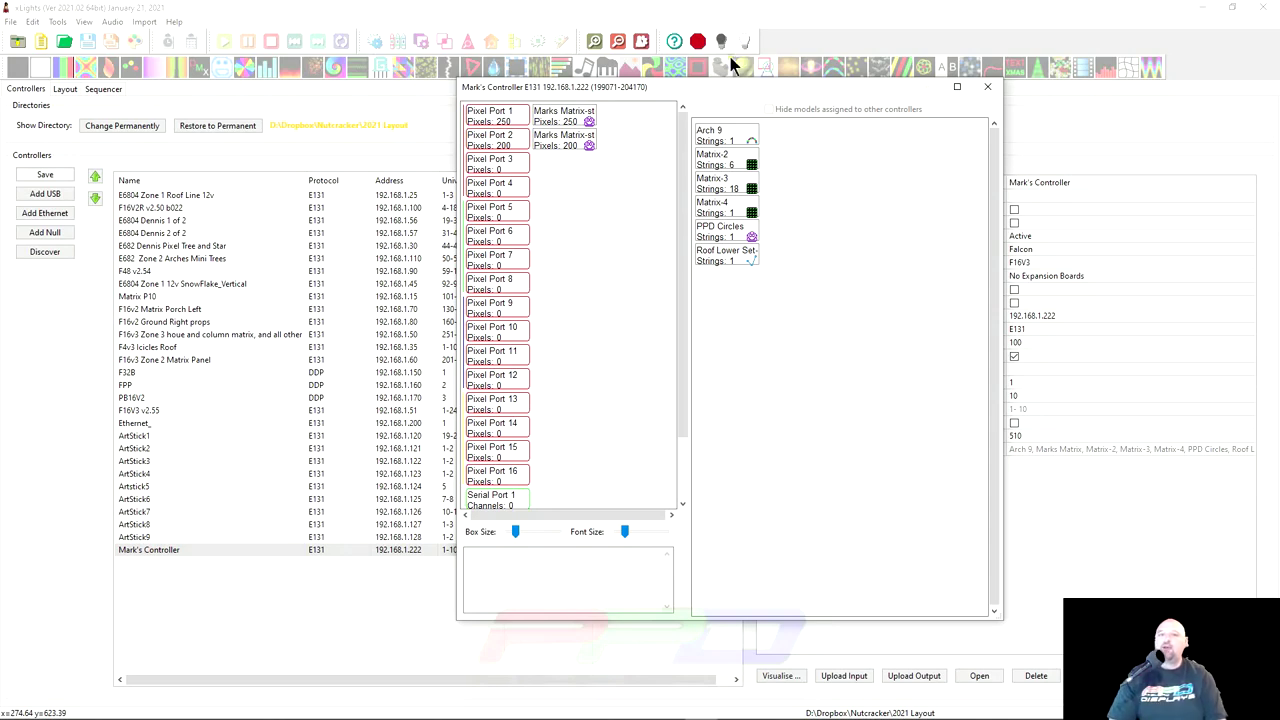
Close the Visualise port map, then inspect the top-left matrix, Matrix-4 and Wall Matrix 3 in Layout.
click(985, 89)
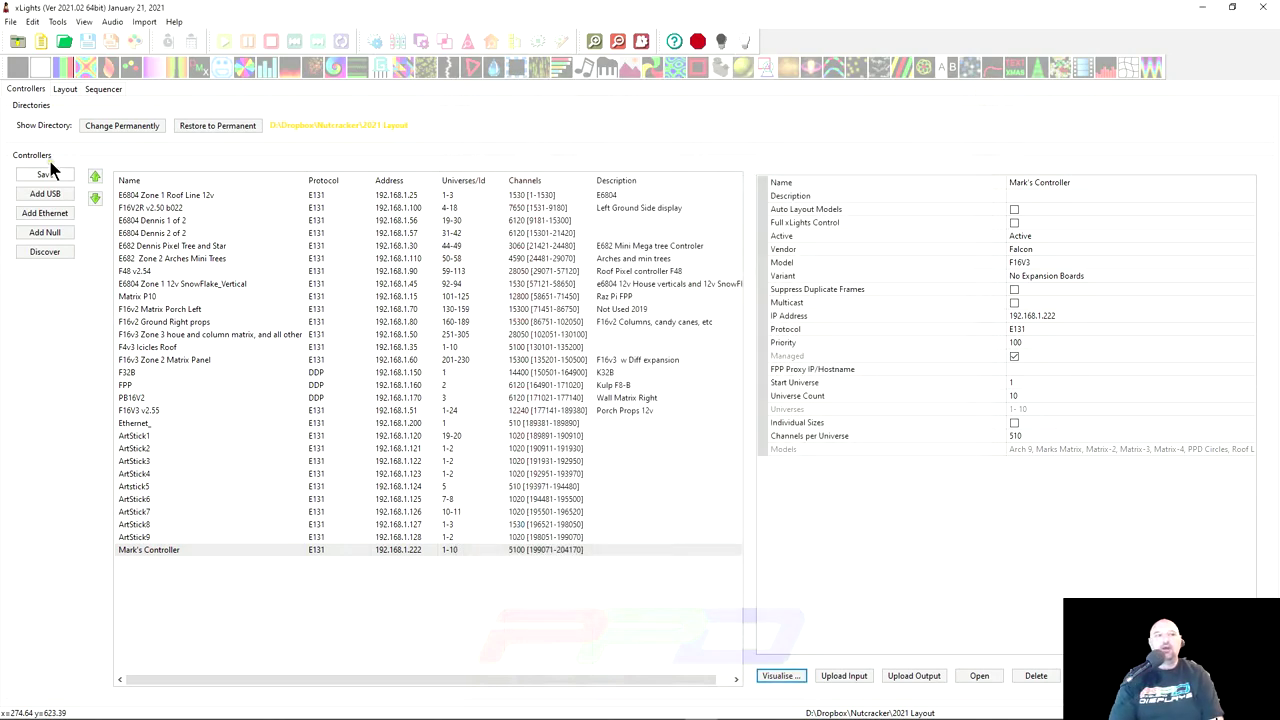
click(65, 89)
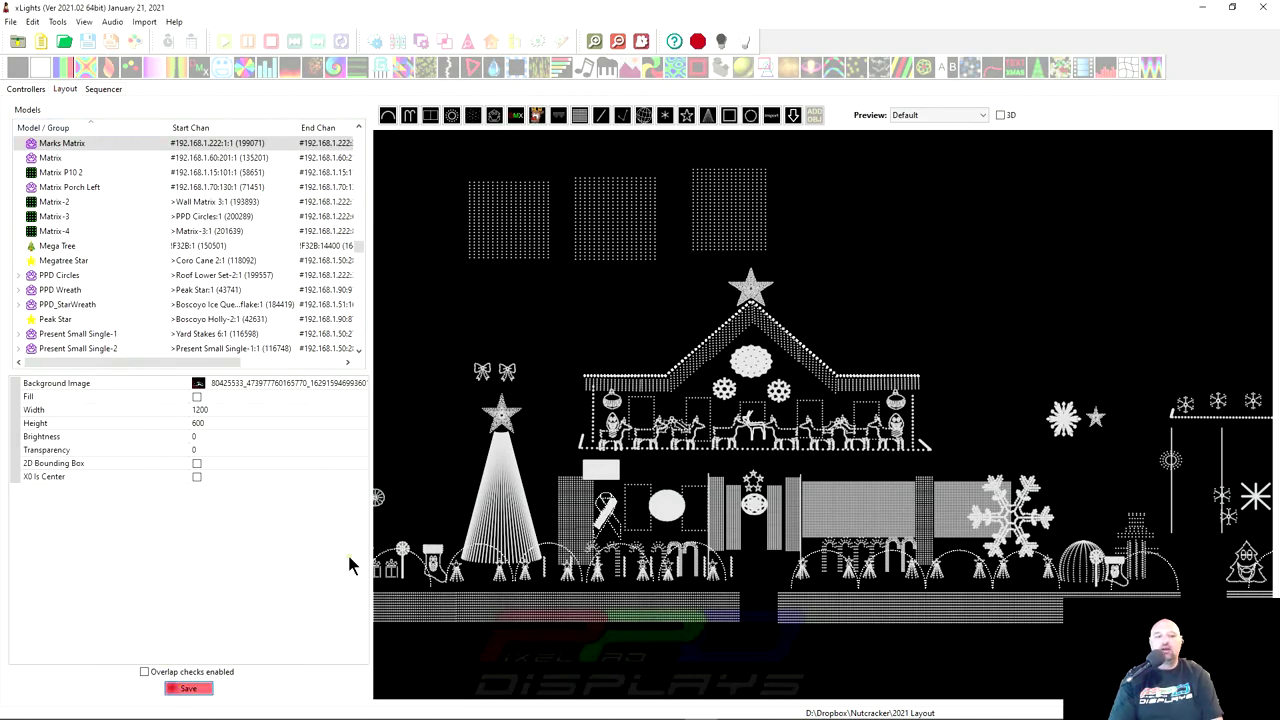
click(540, 240)
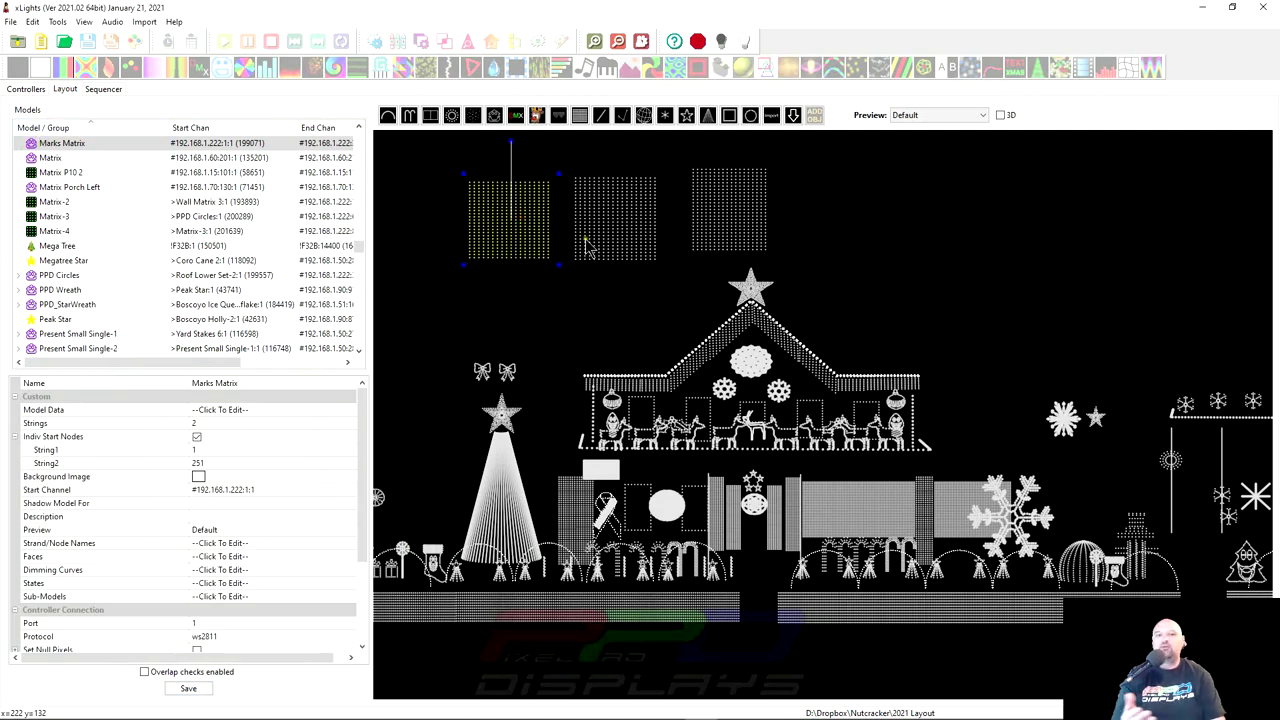
click(617, 240)
click(830, 606)
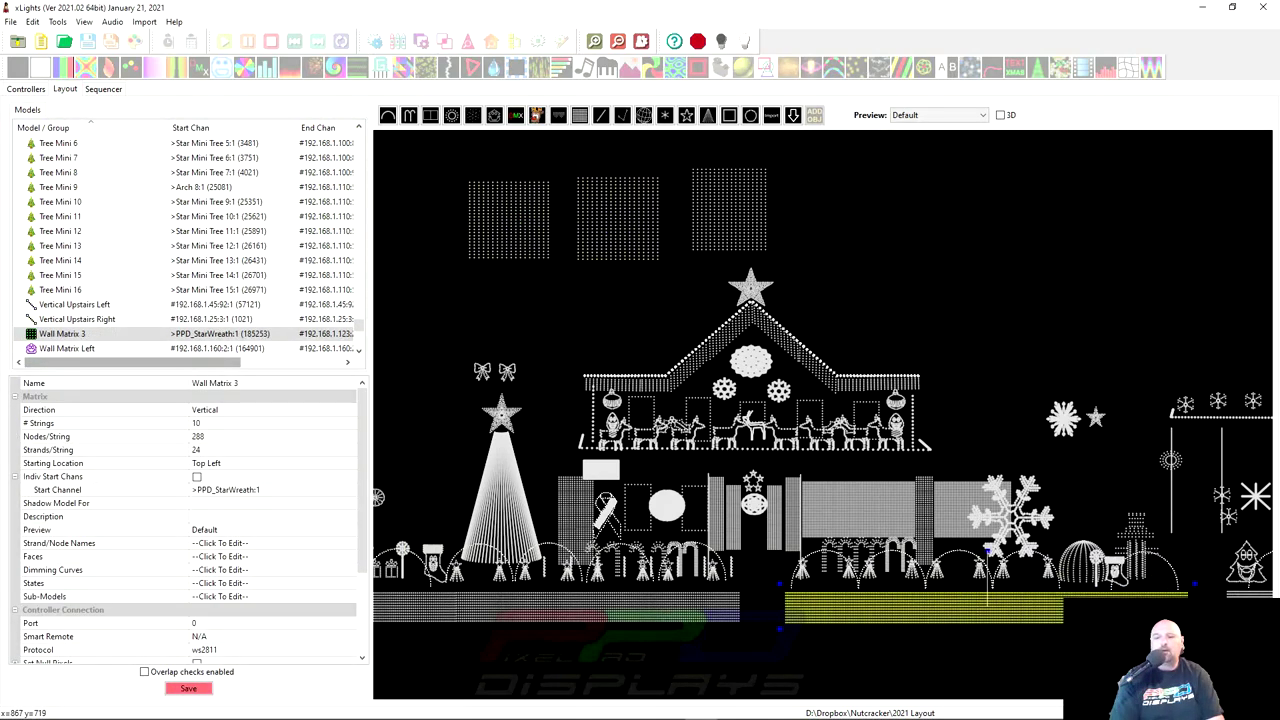